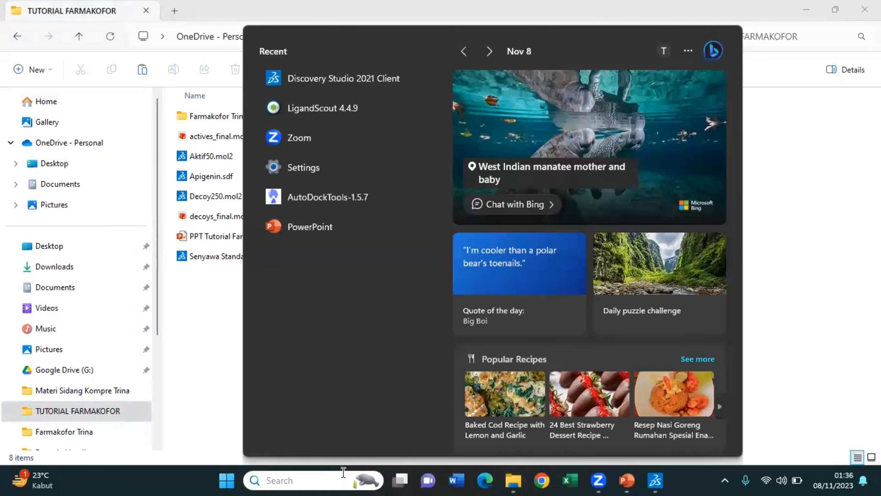
Switch to LigandScout 4.4.9 and reload the 1qkm macromolecule in the structure-based perspective, discarding the unsaved changes
left_click(330, 110)
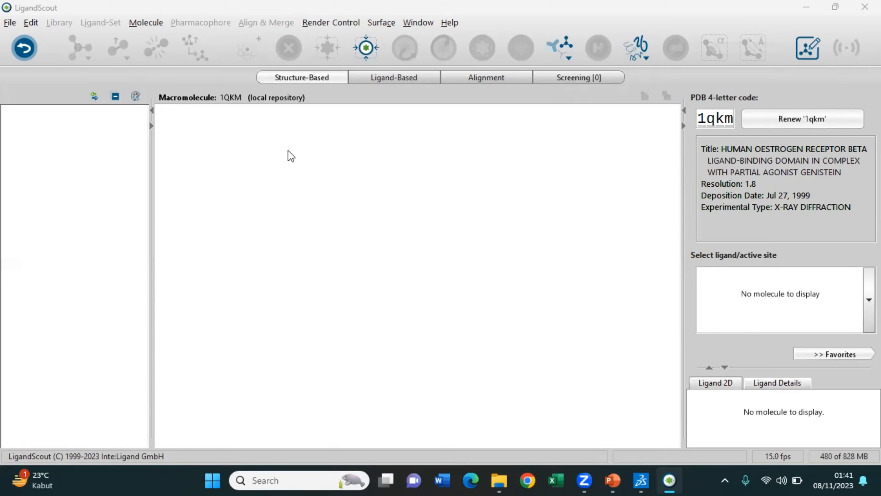
left_click(287, 80)
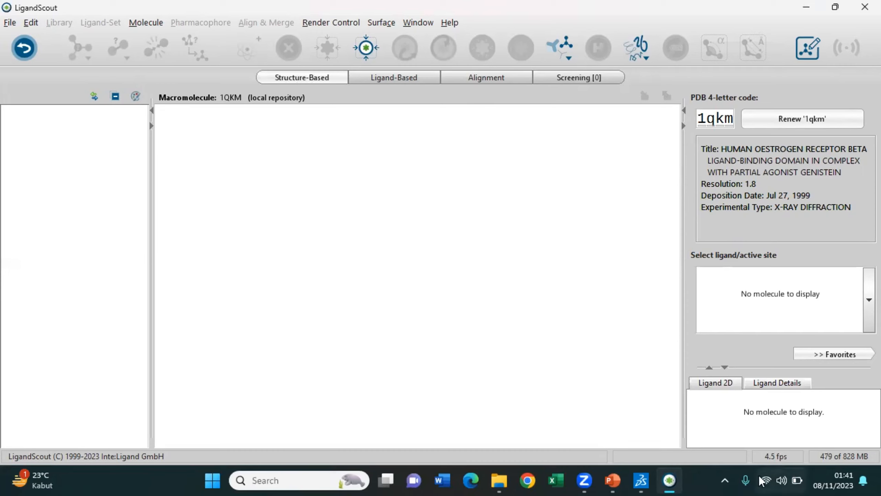
mouse_move(760, 481)
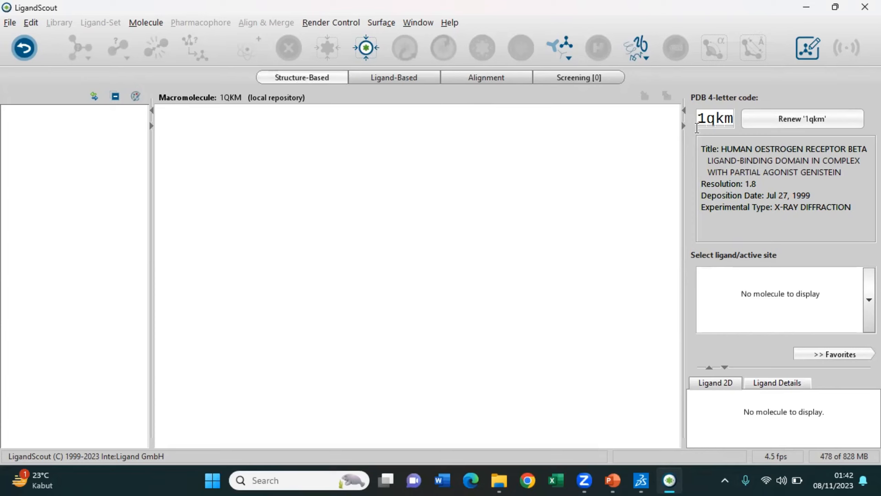
left_click(790, 120)
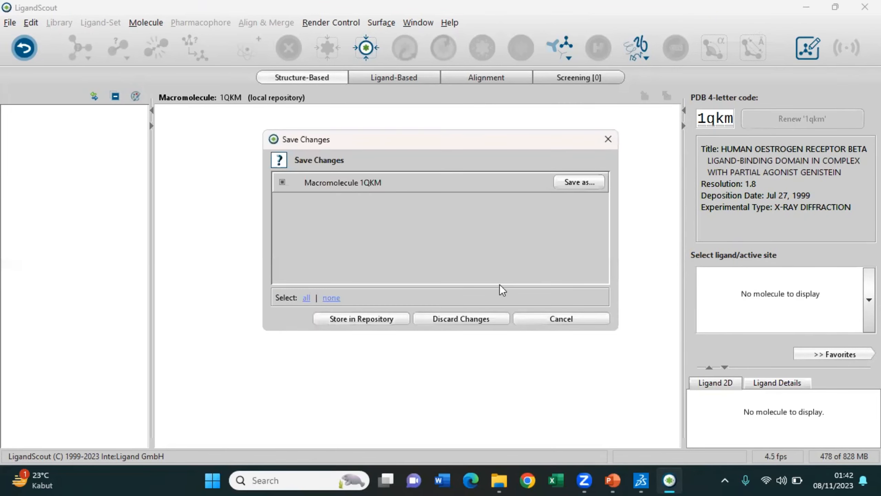
left_click(470, 319)
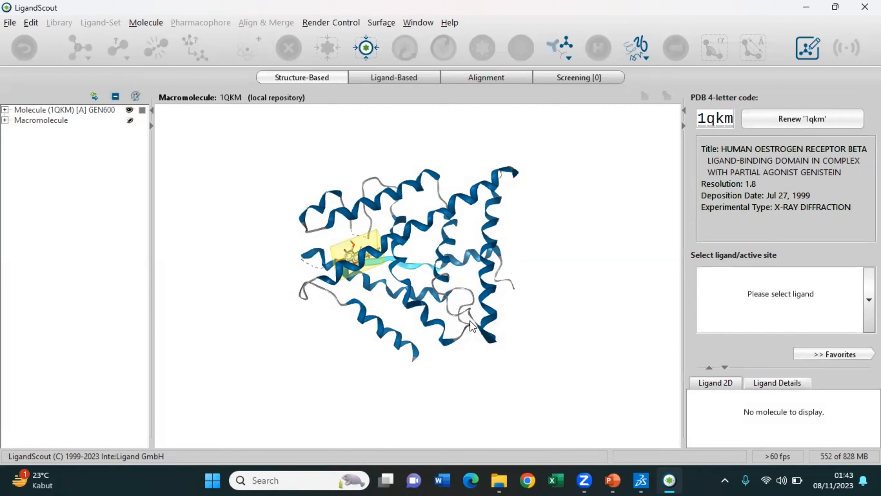
Focus on the active site of ligand GEN600 and create a structure-based pharmacophore for it
mouse_move(351, 255)
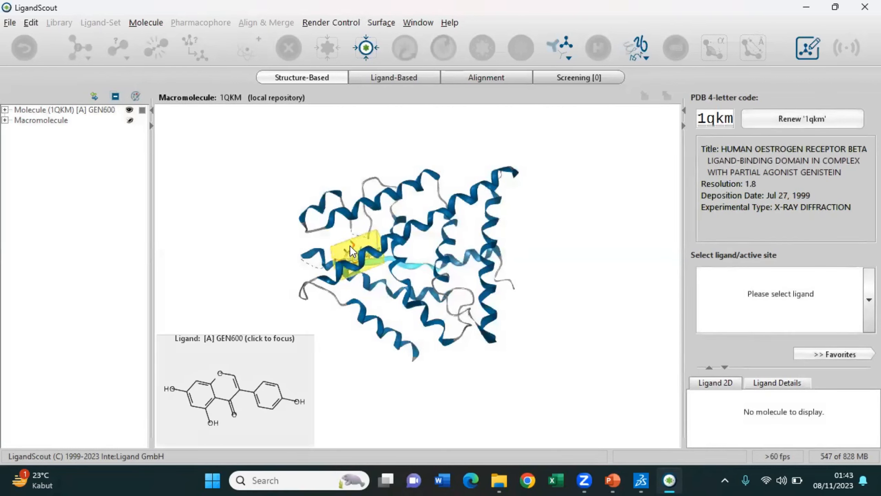
left_click(350, 245)
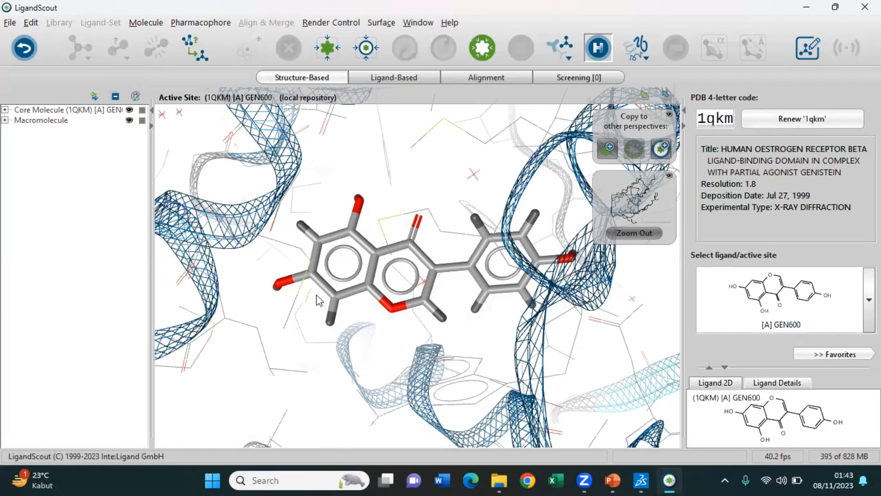
left_click(203, 24)
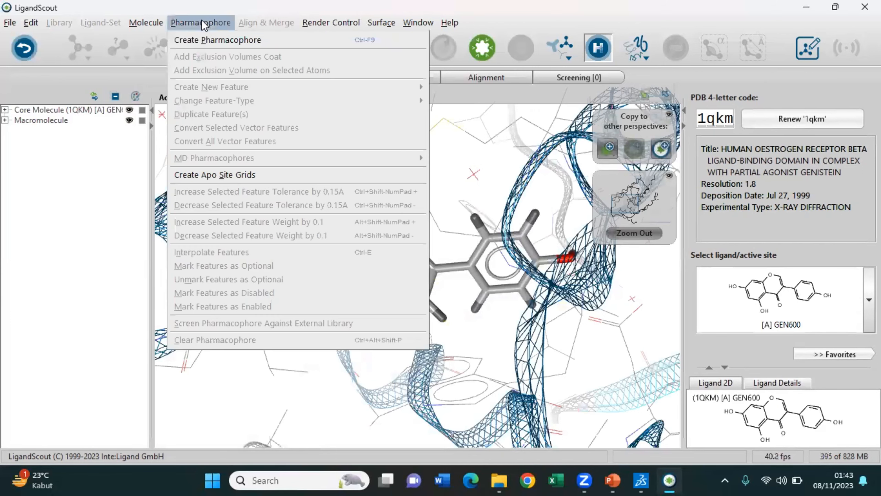
left_click(201, 38)
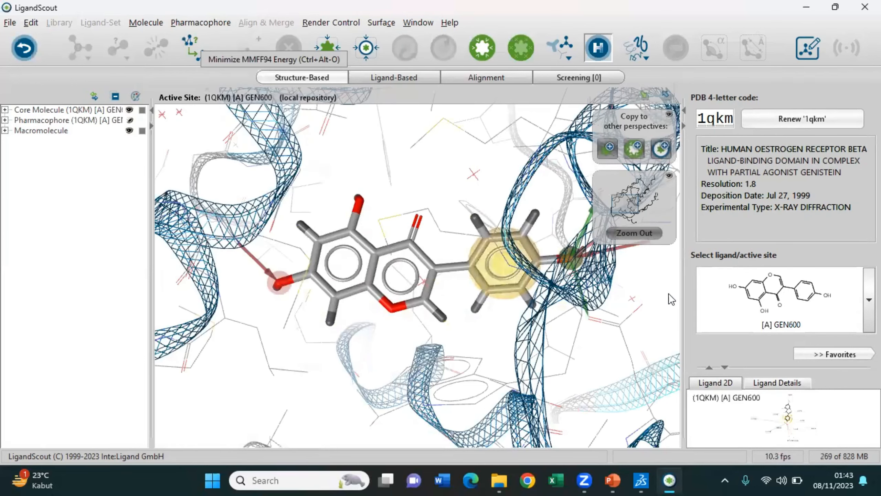
Enlarge the 2D ligand view, delete the HOH2026A water with its interaction, and shrink the view again
left_click(709, 368)
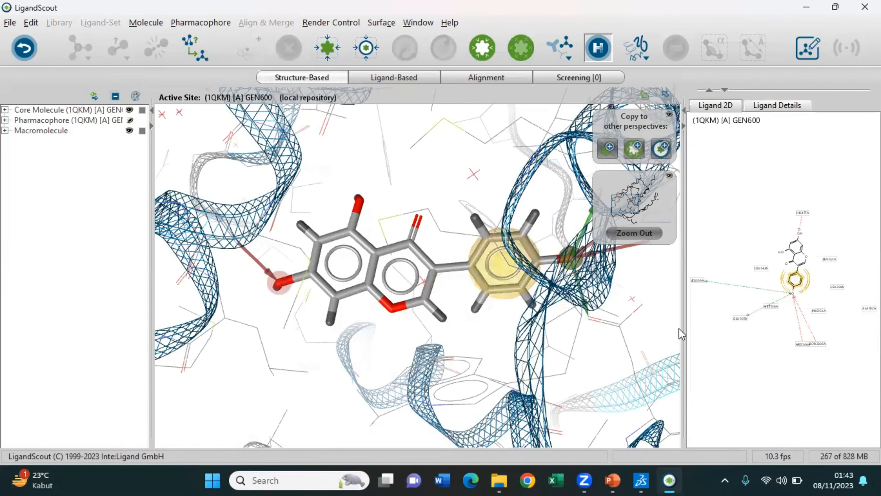
left_click_drag(683, 325, 538, 328)
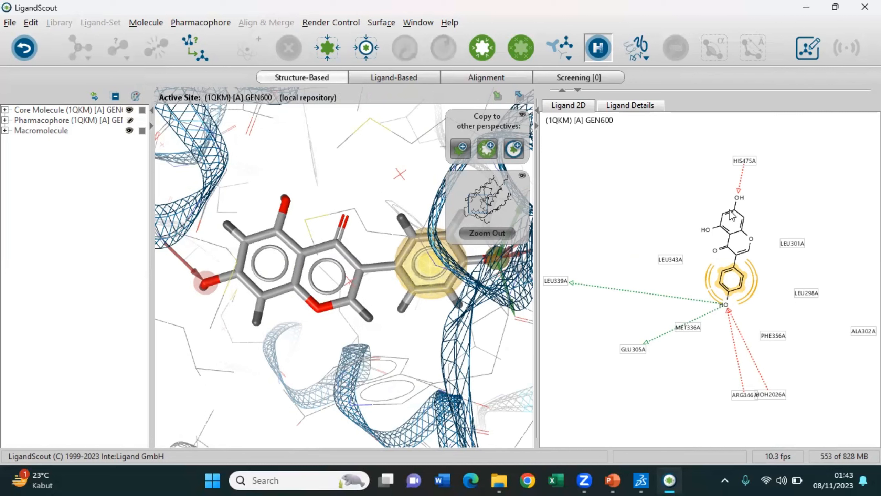
left_click(769, 394)
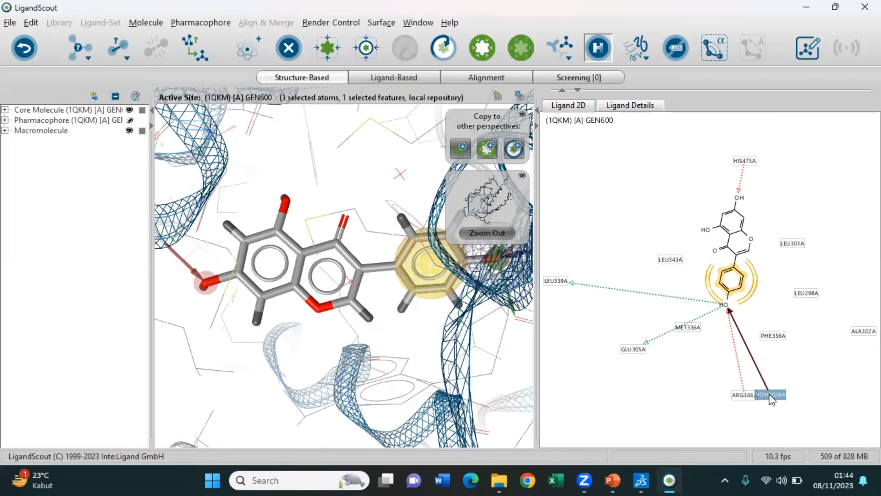
left_click(770, 394)
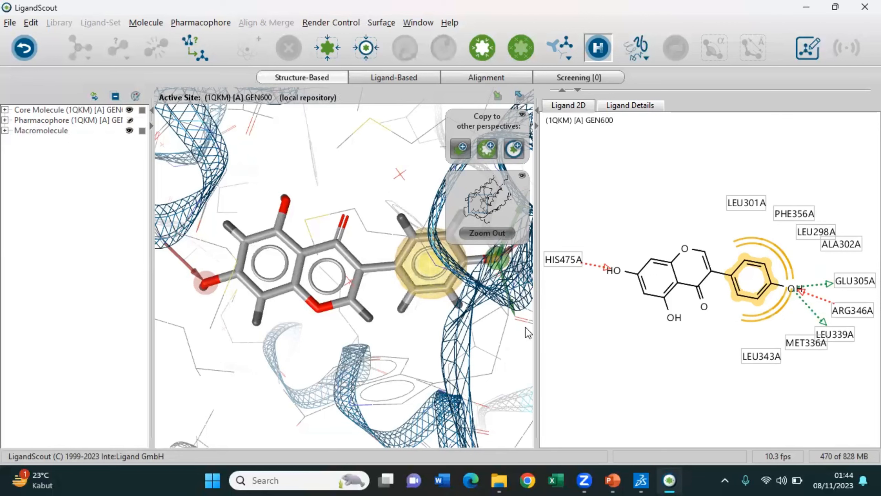
left_click_drag(536, 316, 738, 309)
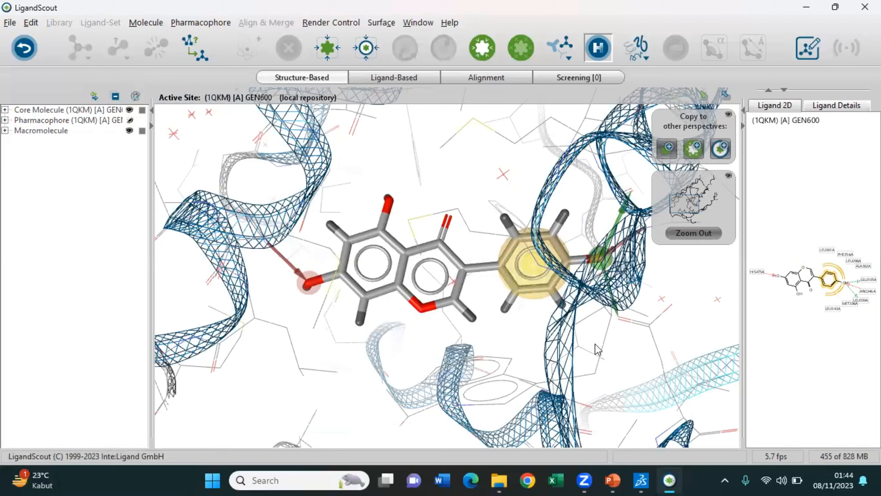
Save the model as "Pharmacophore Structure Based.pmz" in the TUTORIAL FARMAKOFOR folder
left_click(10, 26)
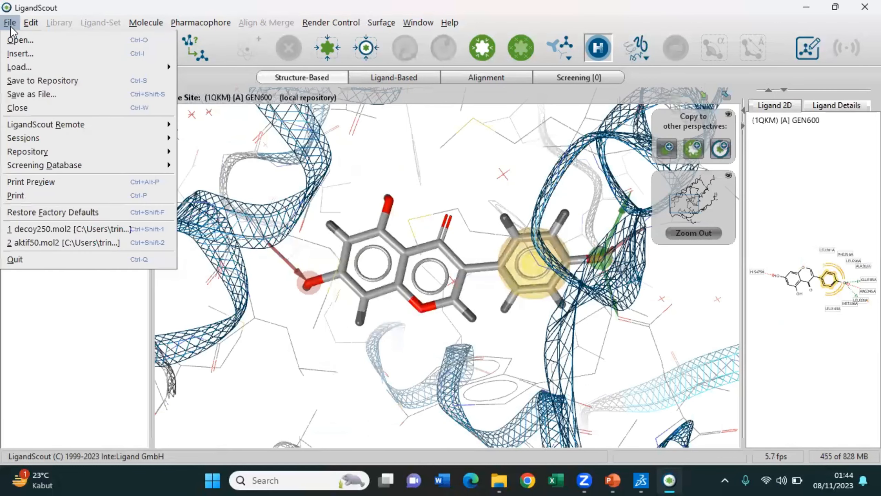
left_click(36, 93)
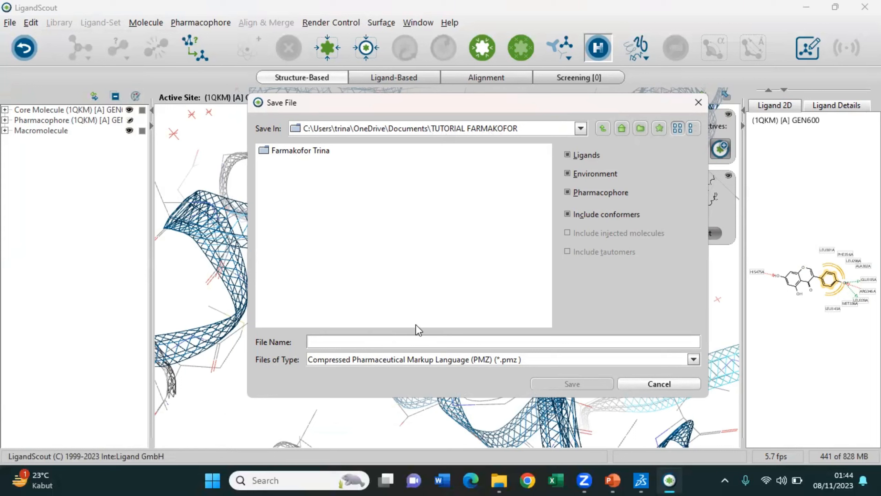
type("Pha")
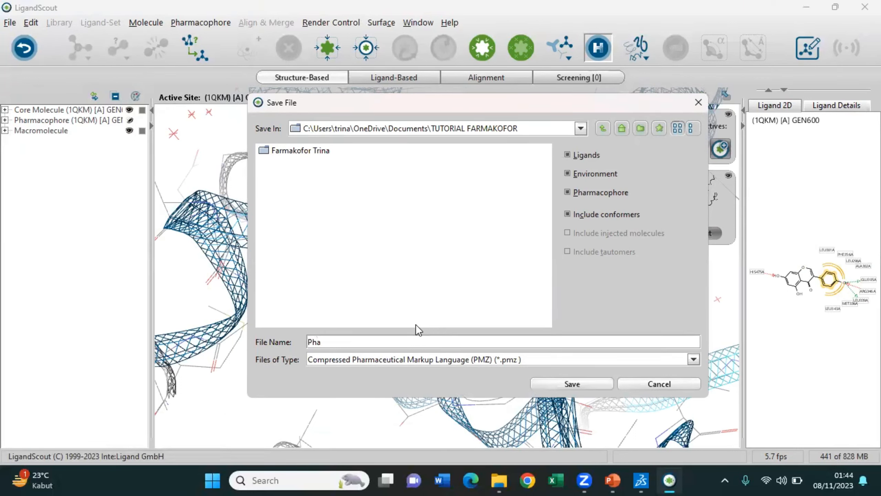
key("BackSpace")
key("BackSpace")
type("harmacophore Struc")
type("ture Bas")
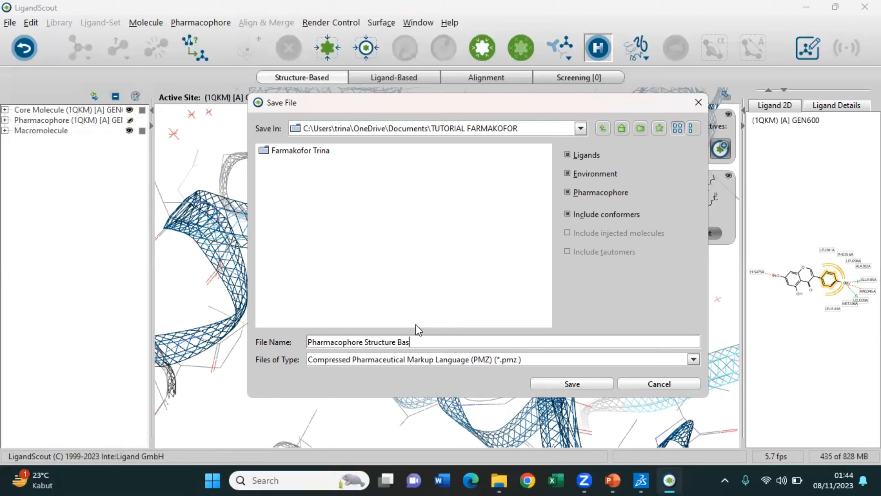
type("ed.pmz")
left_click(576, 384)
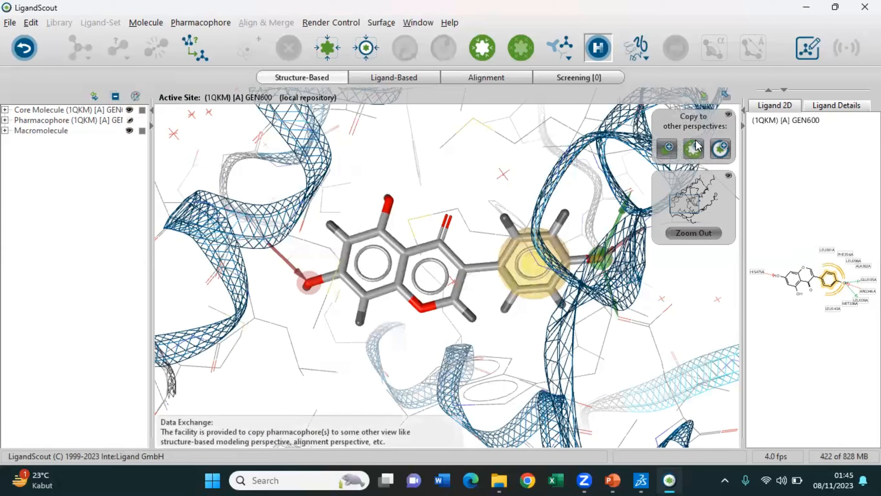
Copy the current pharmacophore to the Screening Perspective
left_click(693, 148)
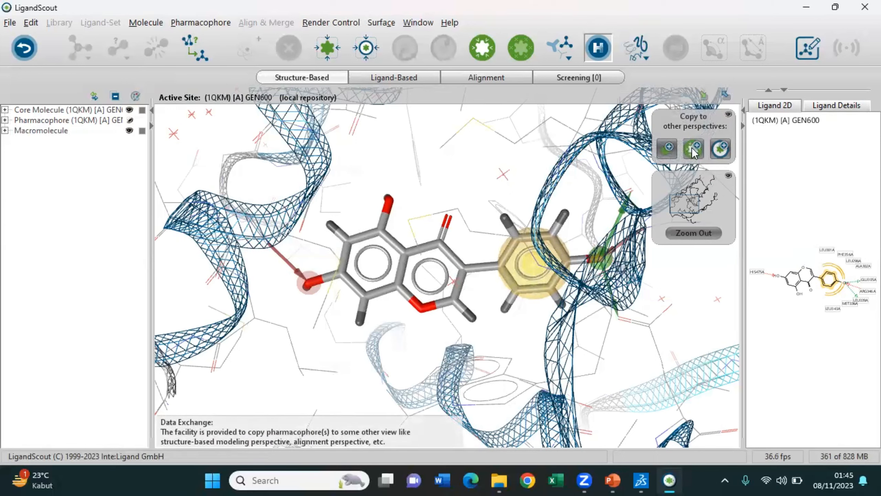
left_click(692, 148)
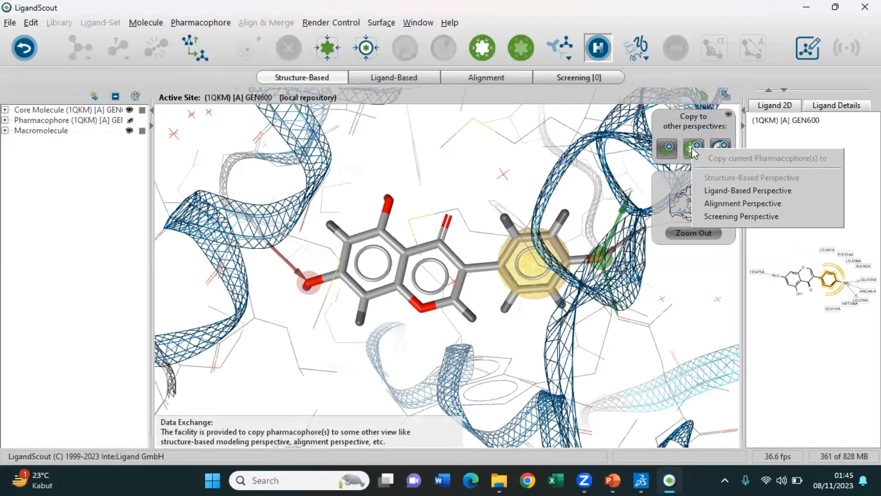
left_click(719, 216)
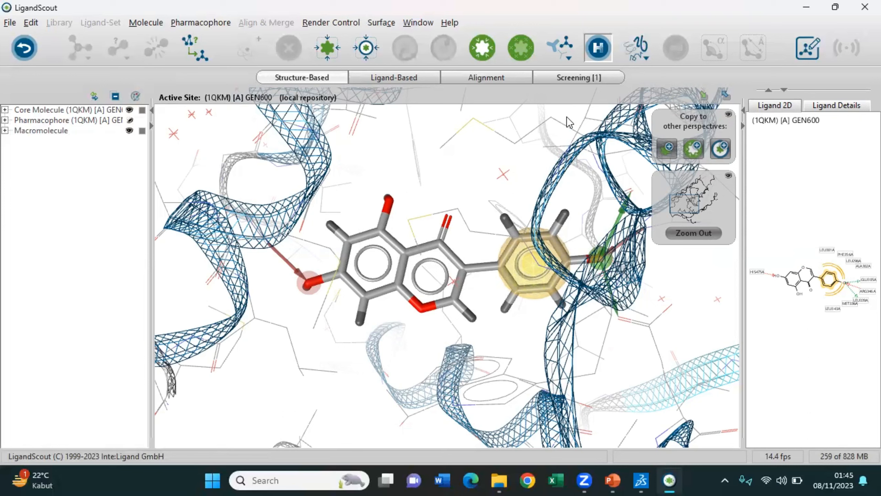
Open Senyawa Standar Estrogen Beta.sdf as a ligand set in the ligand-based perspective
left_click(390, 80)
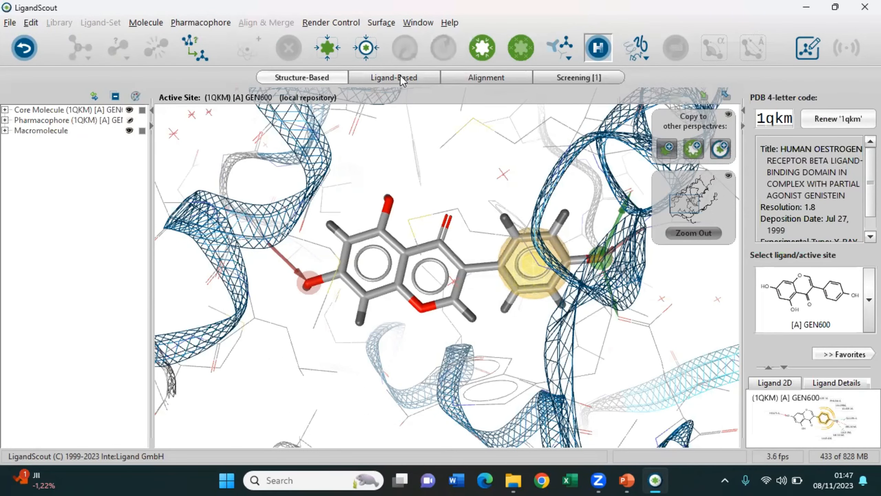
left_click(400, 75)
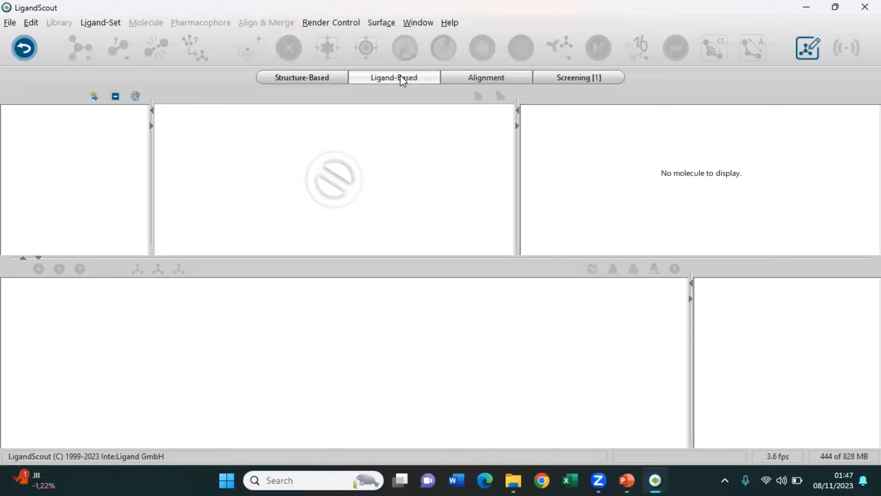
left_click(9, 22)
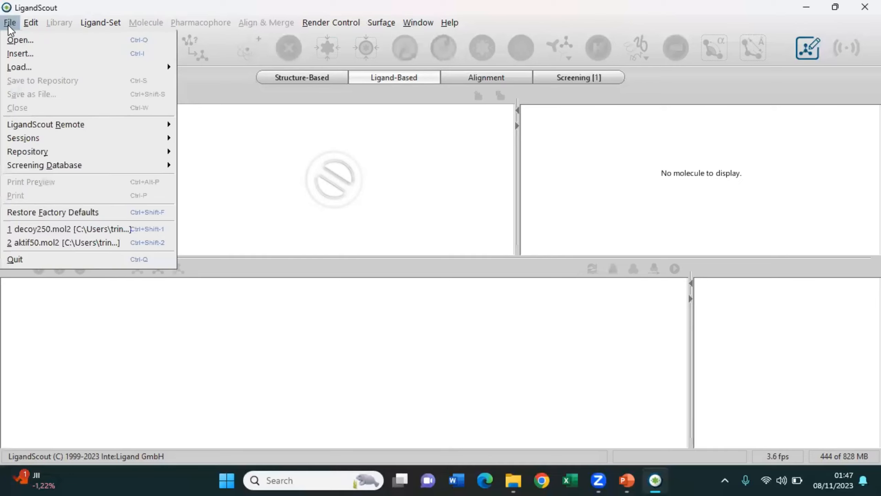
left_click(58, 45)
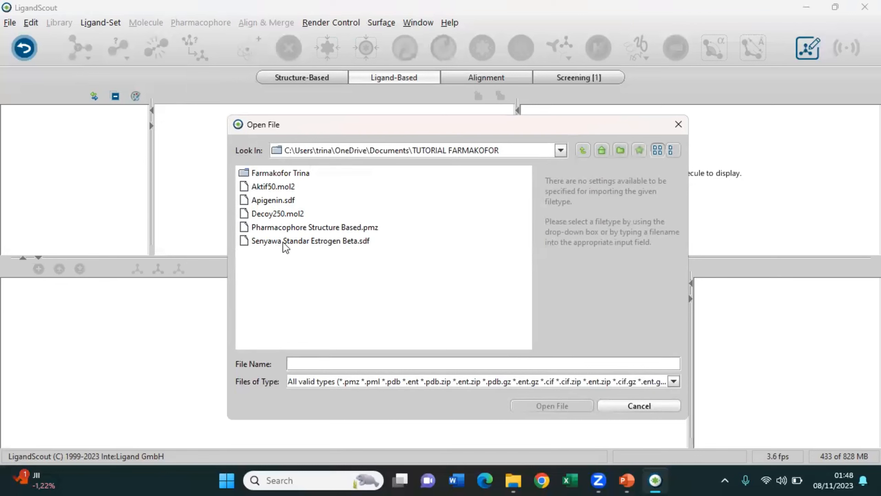
left_click(326, 241)
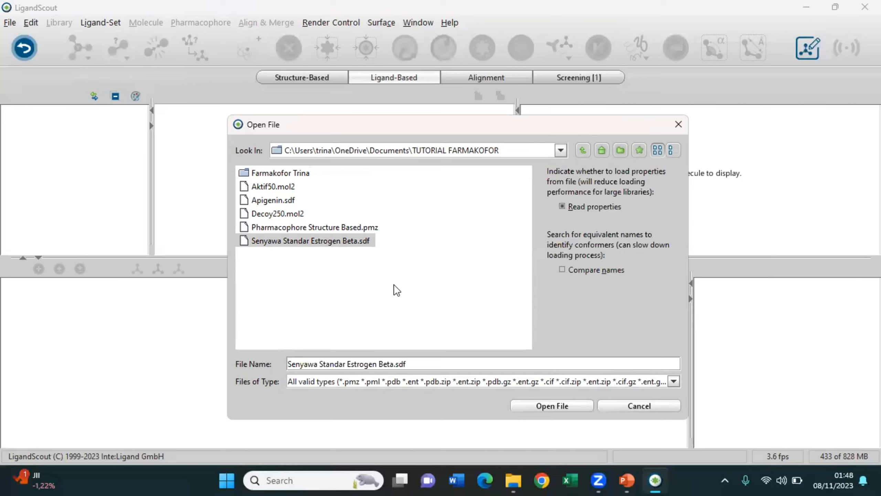
left_click(531, 406)
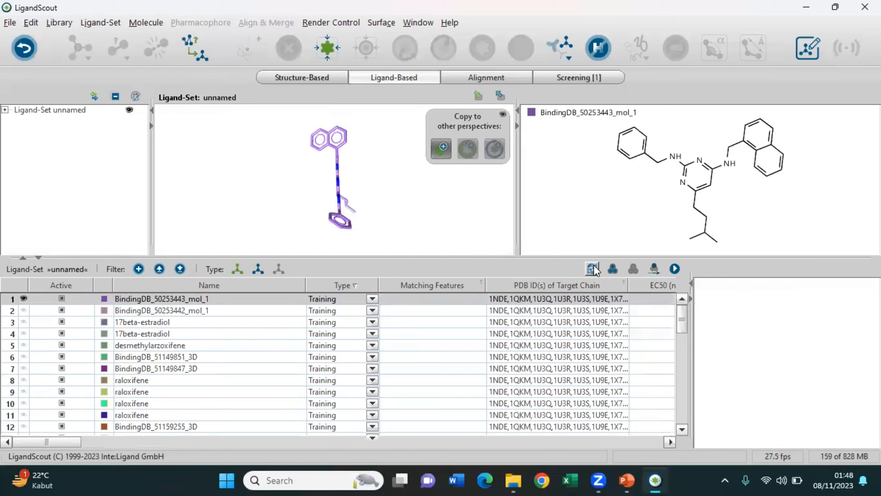
Generate up to 25 conformations per ligand, and cluster the set by Pharmacophore RDF-Code Similarity with cluster distance 0.4 and the AVERAGE method
left_click(594, 268)
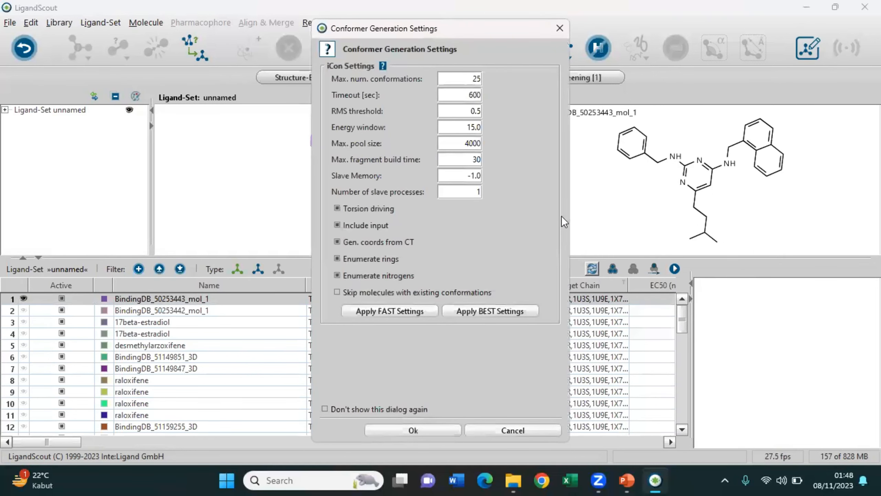
left_click(384, 431)
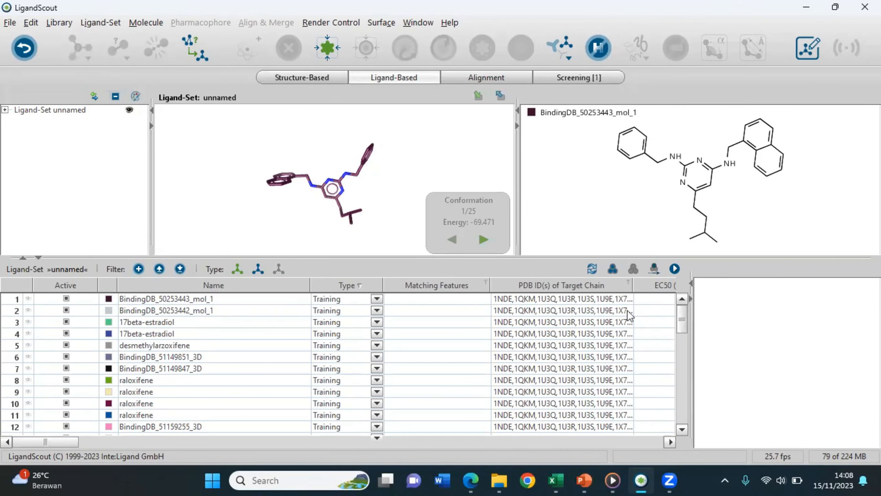
left_click(610, 273)
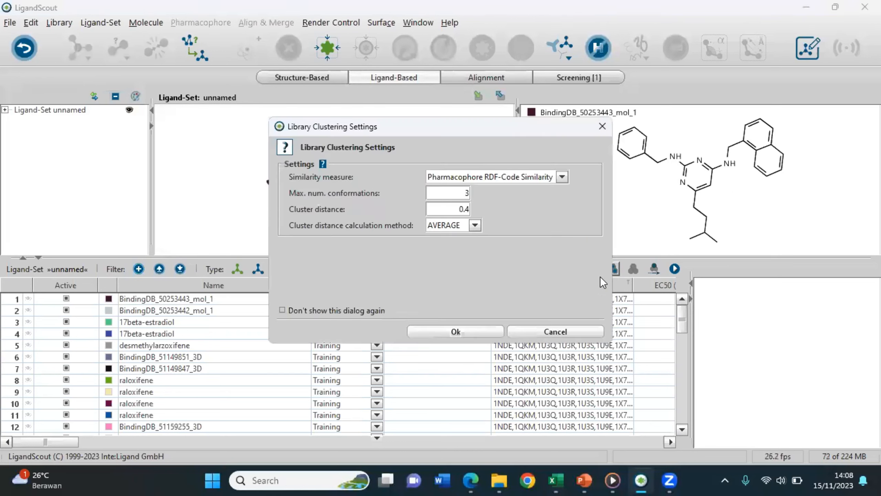
left_click(484, 334)
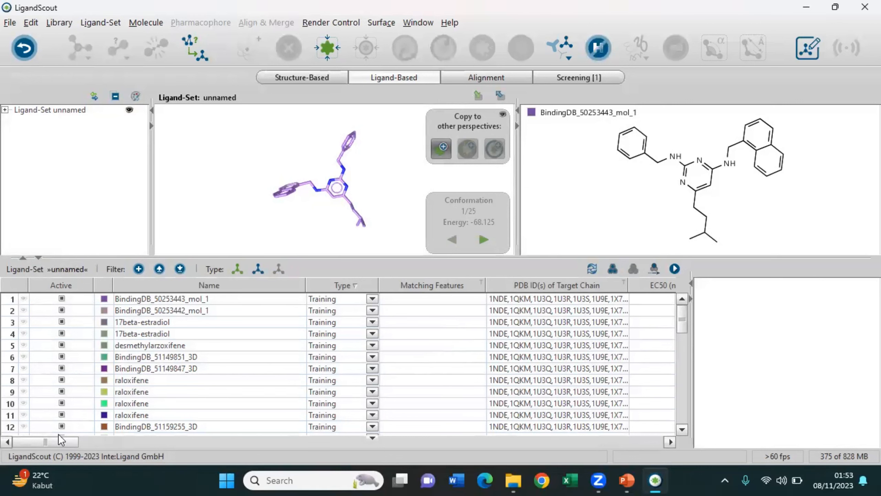
Move the Cluster ID column in front of the ChEMBL ID of Ligand column in the ligand-set table
left_click_drag(39, 443, 283, 437)
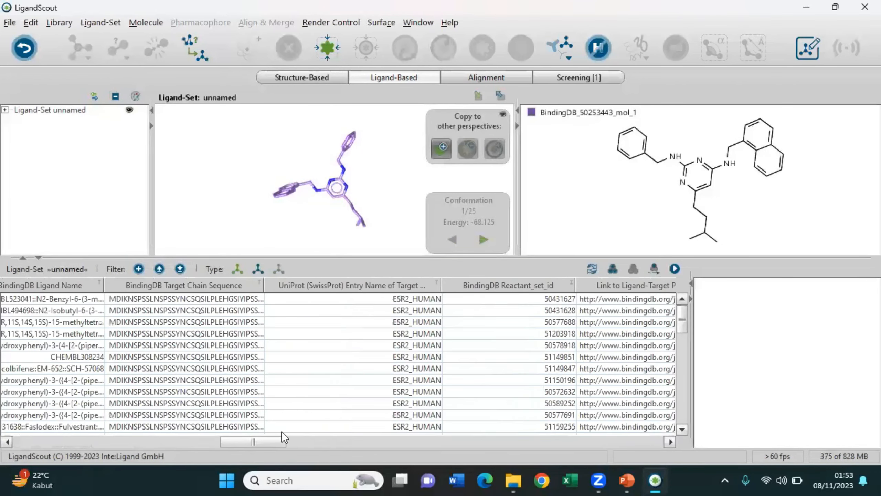
left_click_drag(343, 432, 668, 435)
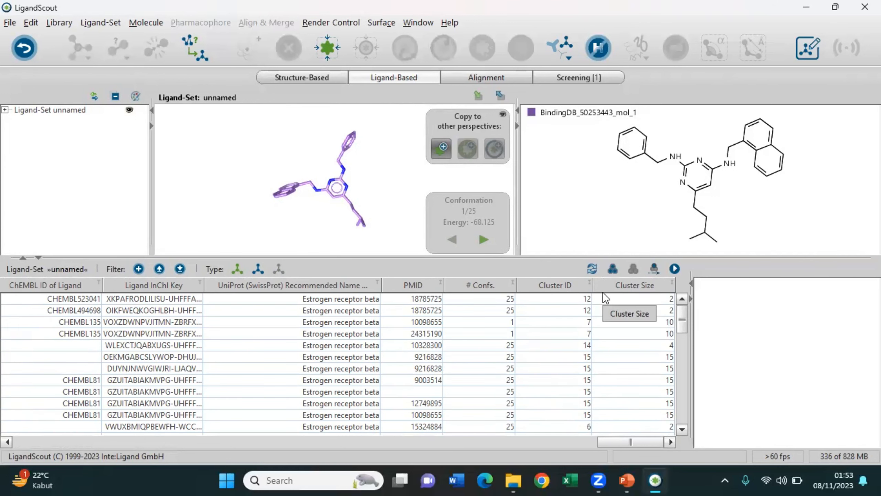
left_click_drag(576, 287, 63, 325)
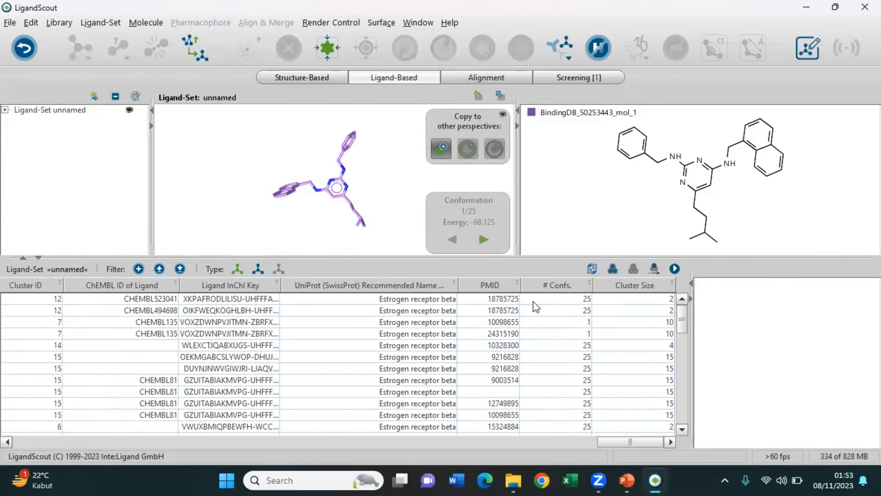
Move the Cluster ID and Cluster Size columns forward in the ligand-set table, side by side in front of the koff (s-1) column
left_click_drag(640, 287, 125, 334)
left_click_drag(597, 441, 545, 425)
left_click_drag(546, 286, 59, 302)
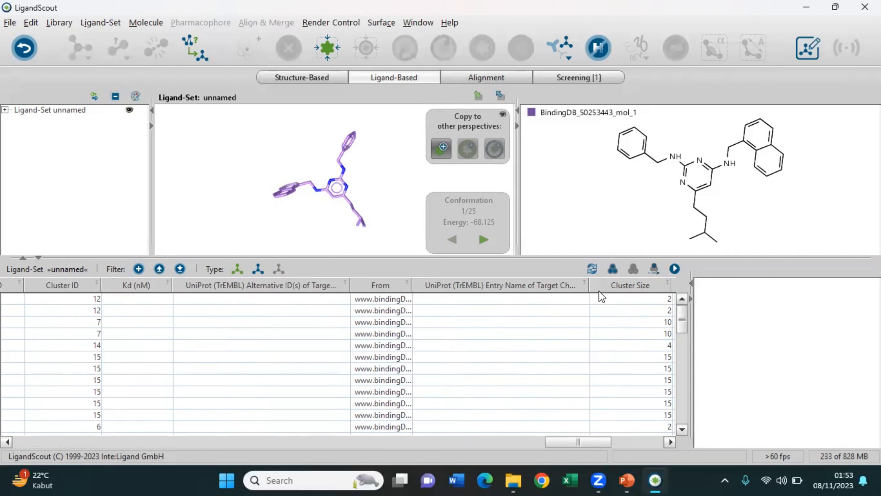
left_click_drag(599, 291, 149, 312)
left_click(452, 442)
left_click_drag(462, 285, 81, 320)
left_click_drag(618, 286, 143, 310)
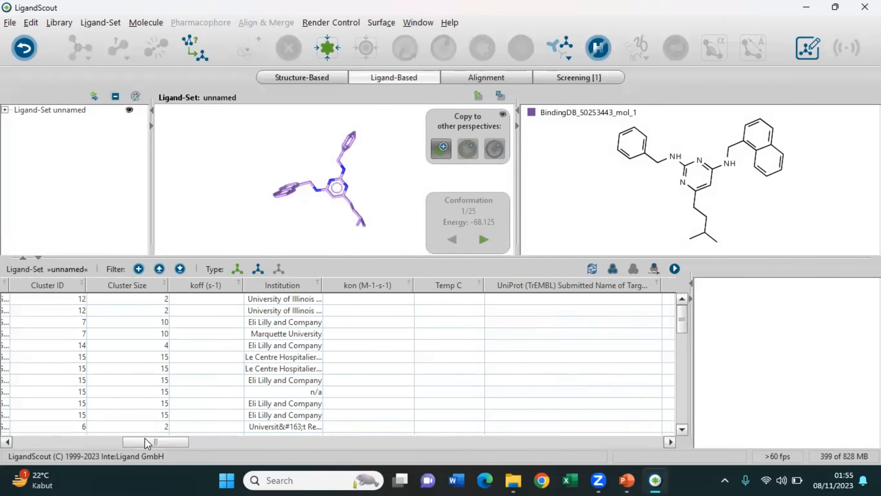
Place the Cluster ID and Cluster Size columns directly after the Type column, and sort the ligands by ascending Cluster ID
left_click_drag(144, 438, 95, 459)
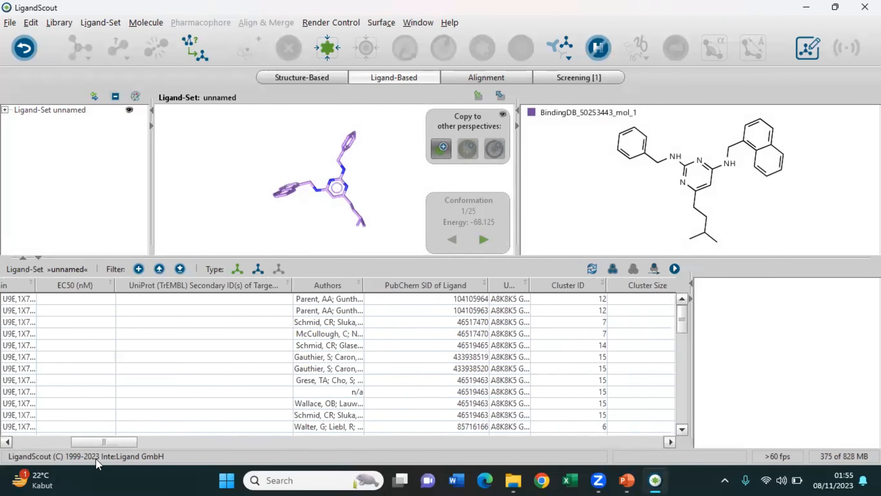
left_click_drag(575, 288, 16, 323)
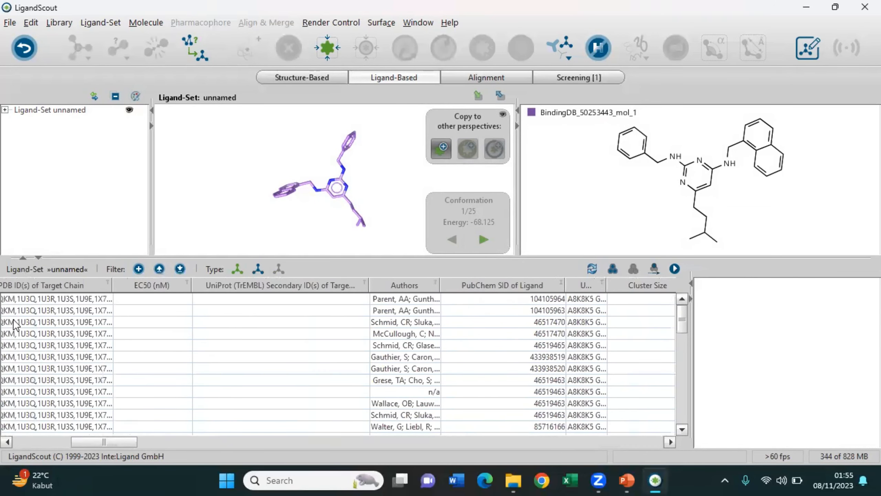
left_click_drag(616, 287, 38, 321)
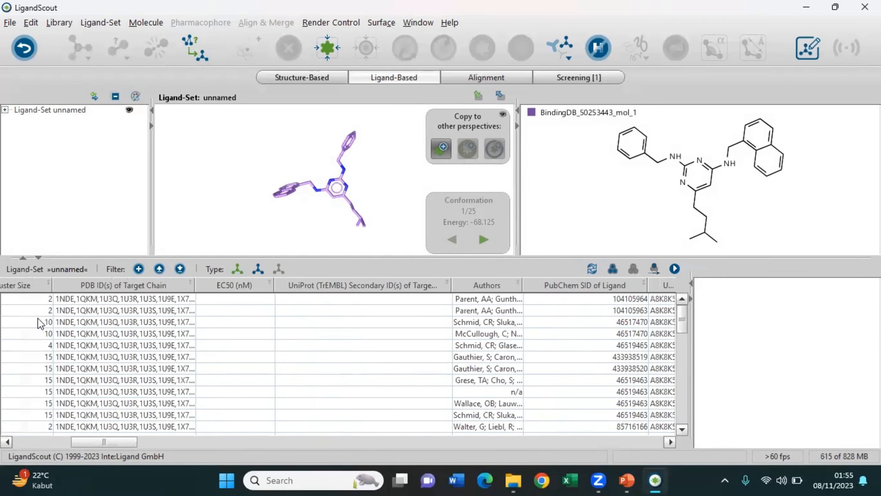
left_click_drag(104, 441, 40, 465)
left_click_drag(527, 290, 433, 291)
left_click_drag(524, 277, 526, 281)
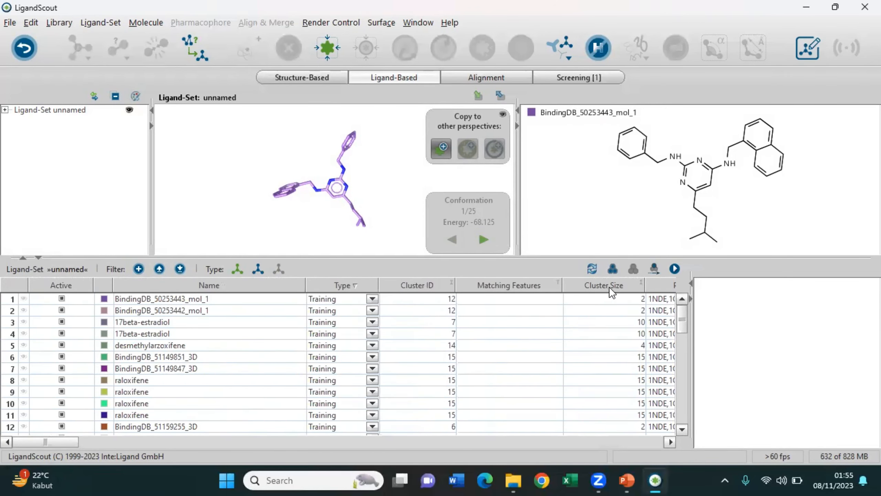
left_click_drag(609, 287, 482, 293)
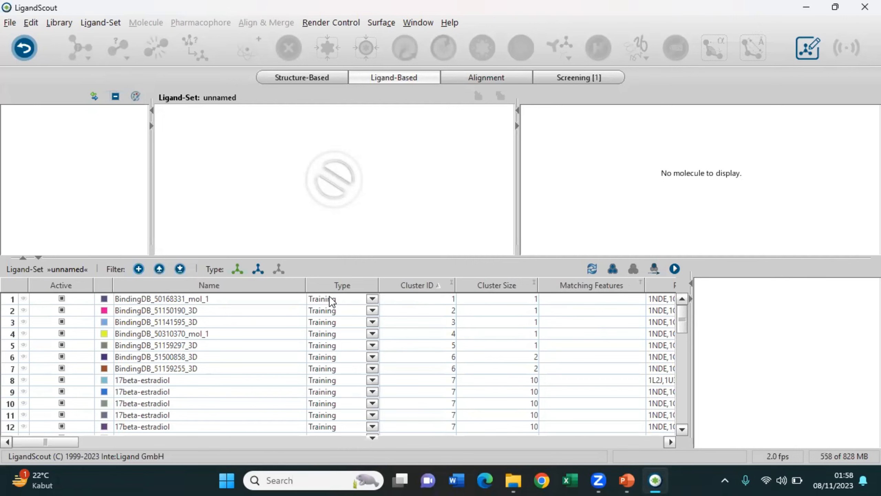
scroll(329, 403, "down", 5)
scroll(330, 402, "up", 5)
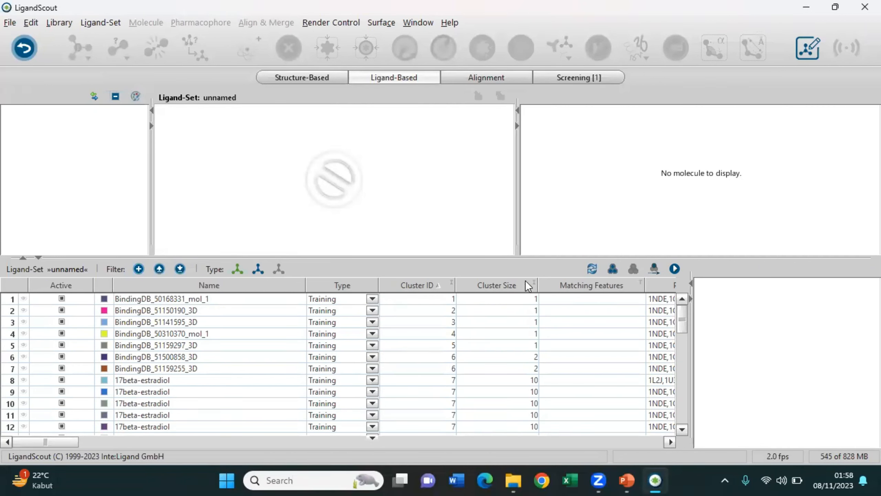
Set the type of all ligands in the set to Ignored
left_click(632, 275)
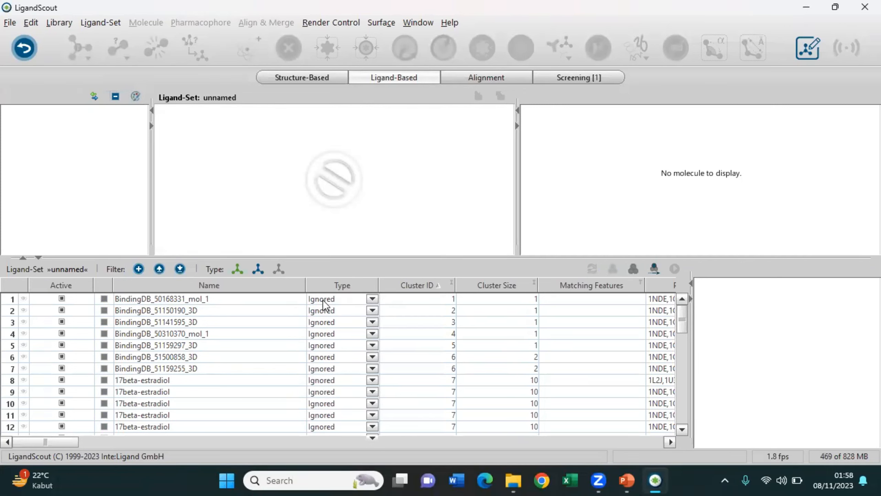
scroll(328, 330, "down", 1)
scroll(325, 325, "down", 4)
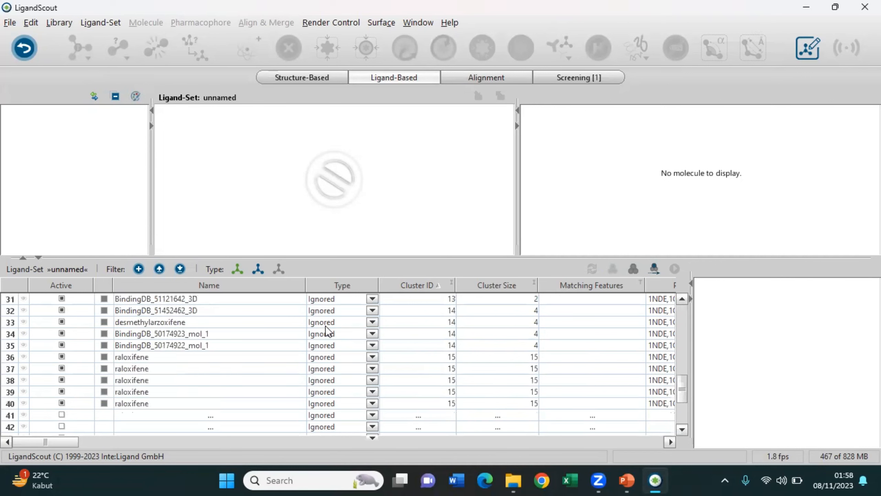
scroll(325, 325, "up", 10)
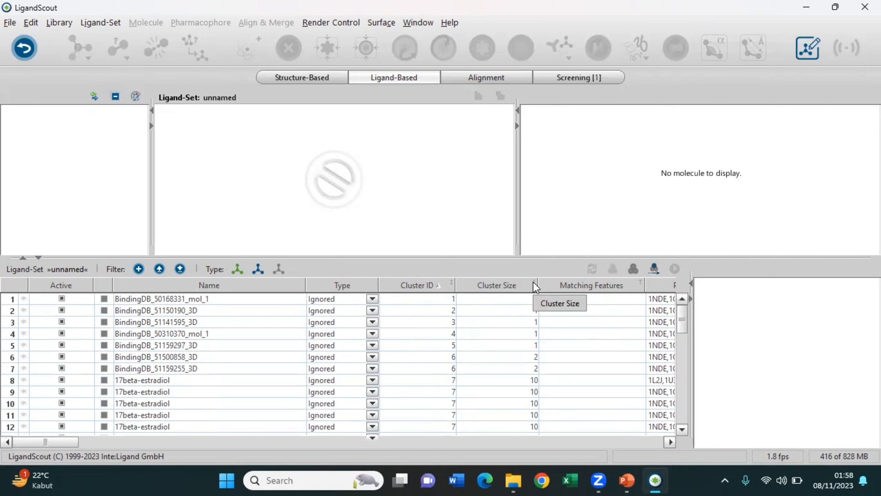
Sort the ligand-set table by ascending Cluster Size and look through the clusters of each size
left_click(533, 282)
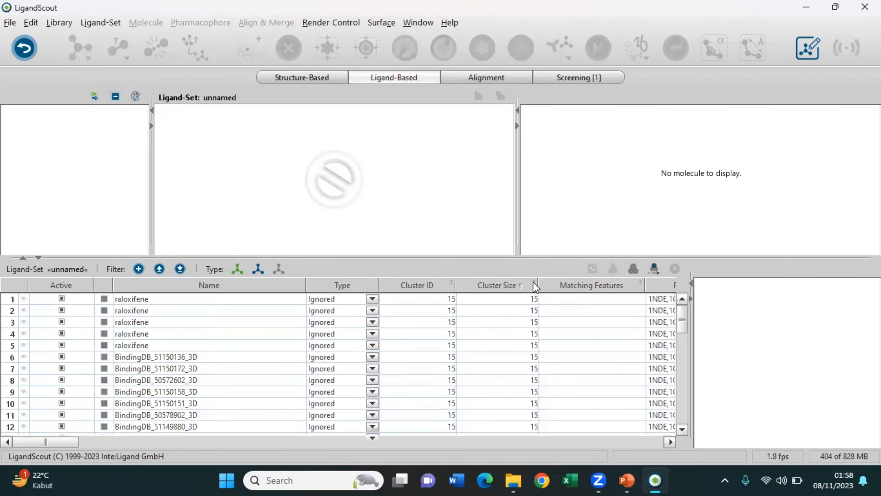
left_click(533, 281)
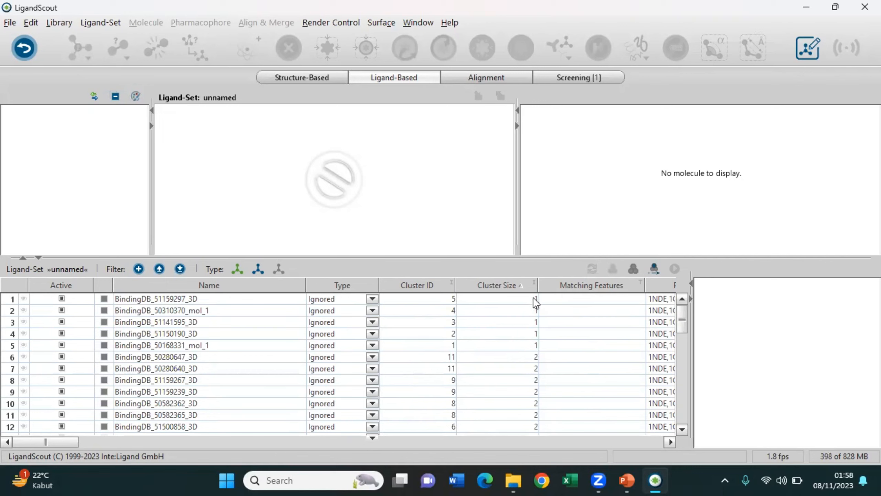
scroll(538, 337, "down", 7)
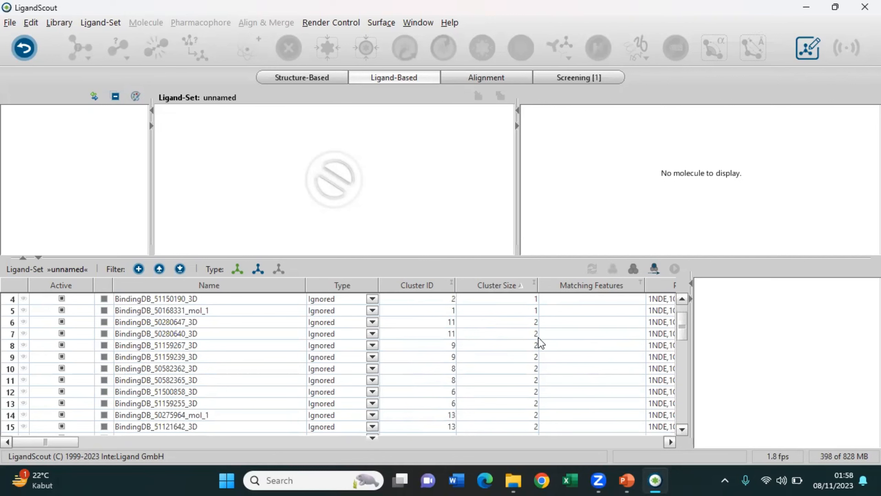
scroll(538, 337, "down", 6)
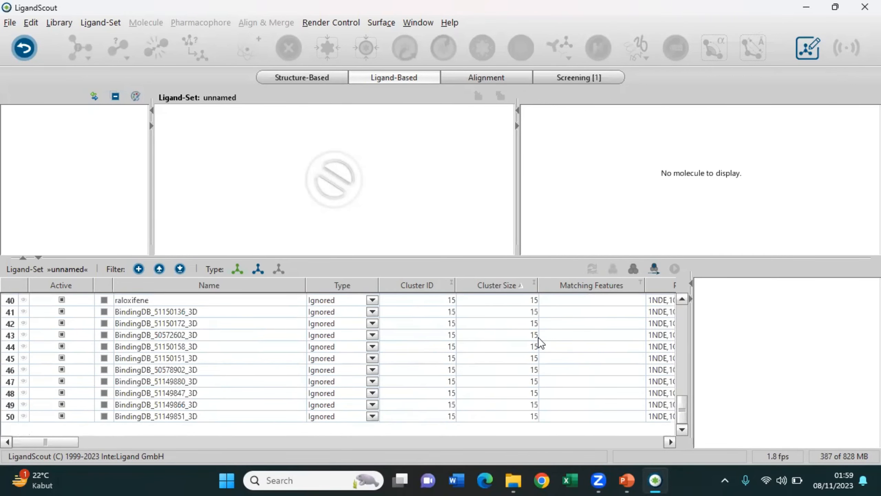
scroll(539, 337, "up", 13)
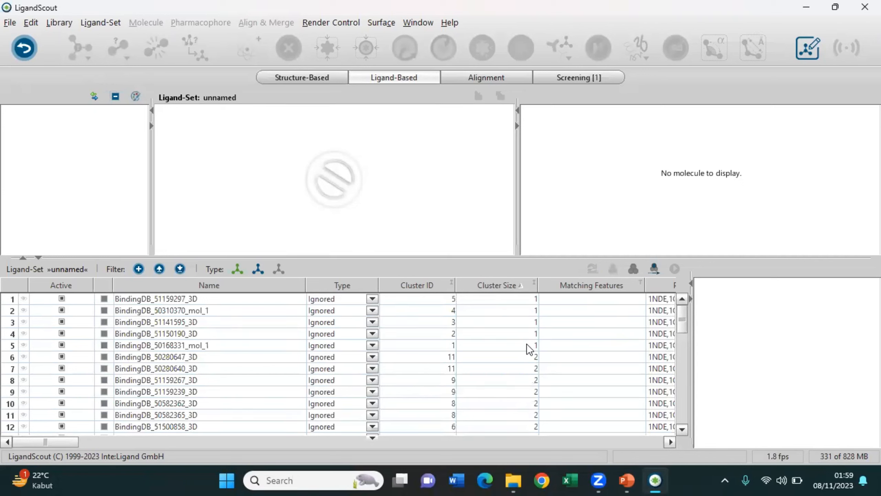
Set BindingDB_51159297_3D, BindingDB_50280647_3D and BindingDB_50187941_mol_1 to Training as representatives of cluster sizes 1, 2 and 4
left_click(372, 298)
left_click(369, 306)
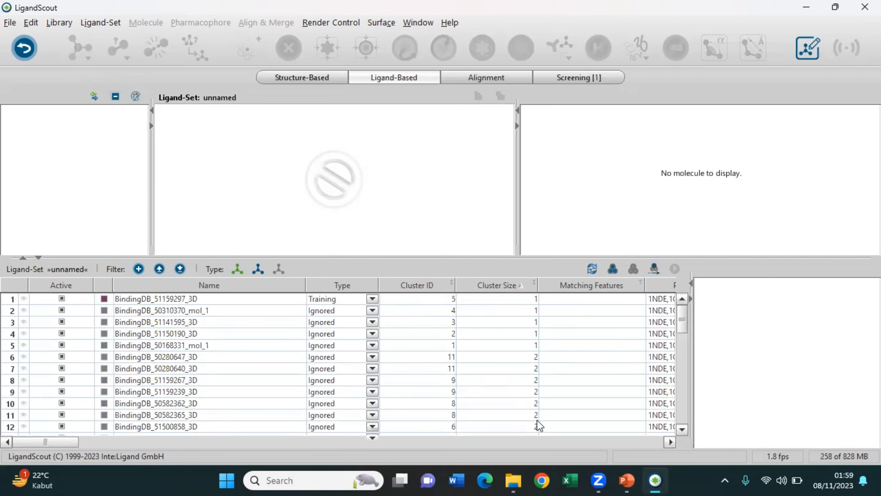
left_click(372, 358)
left_click(369, 368)
scroll(541, 385, "down", 3)
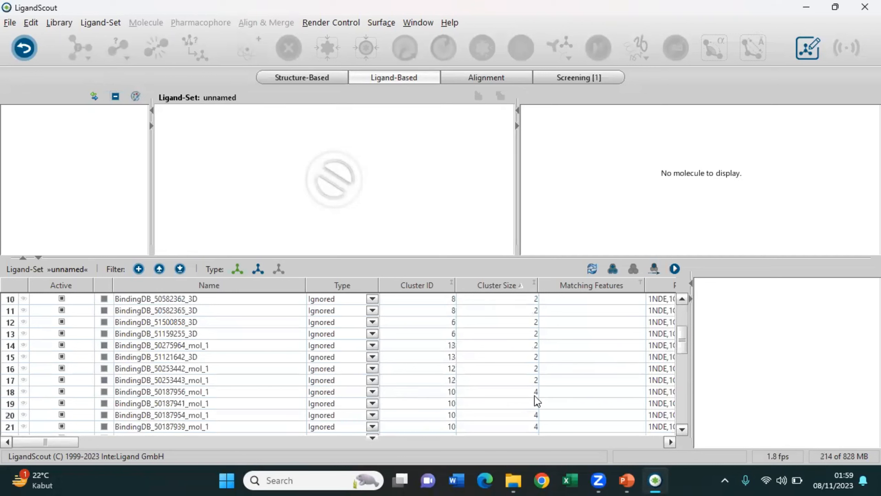
scroll(534, 393, "down", 2)
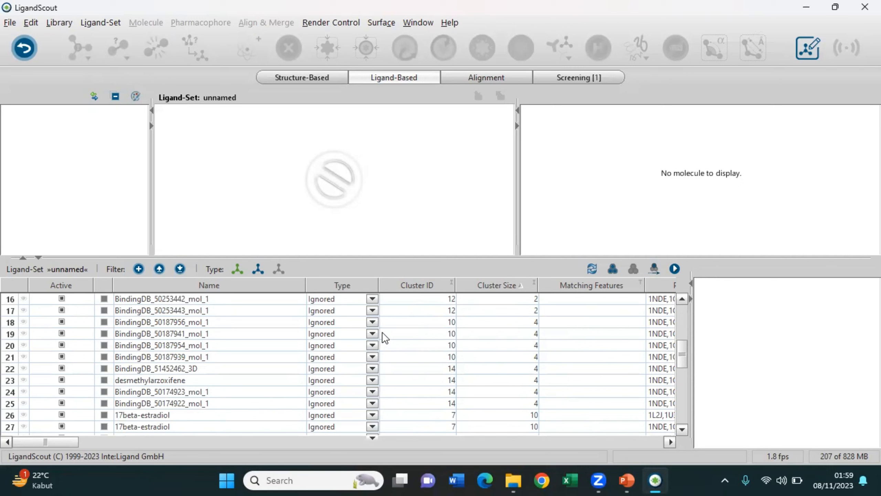
left_click(373, 333)
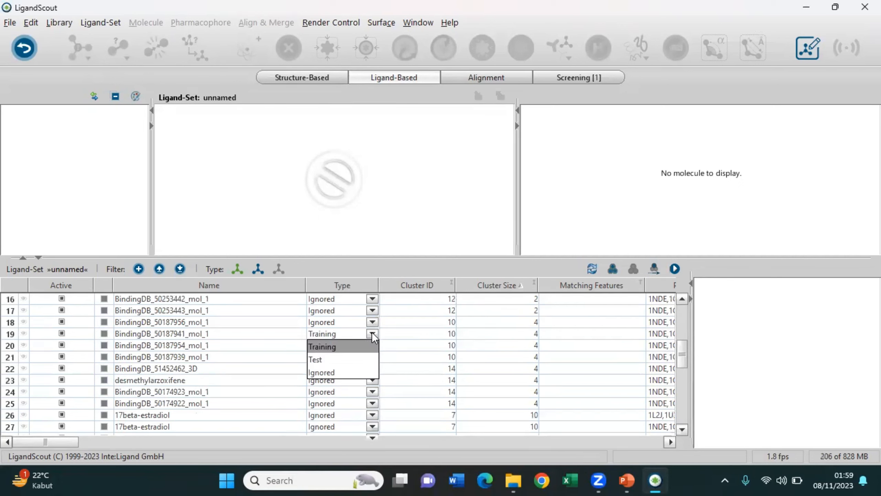
left_click(370, 346)
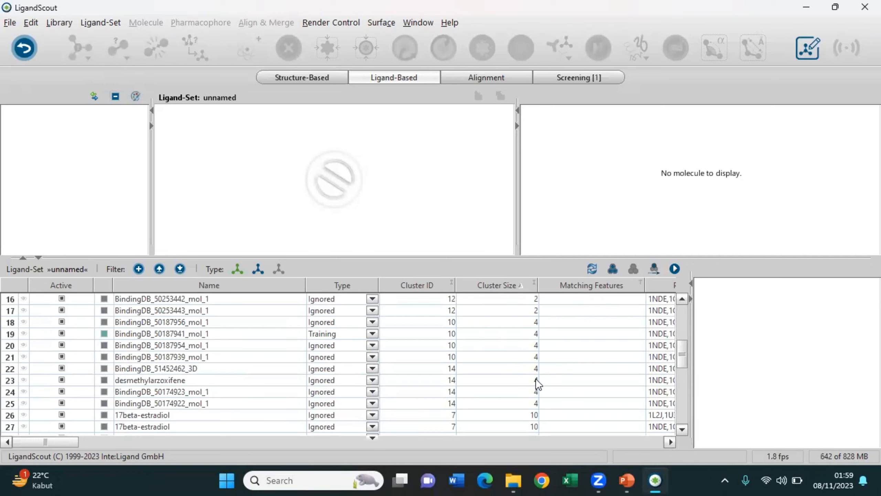
Set the first 17beta-estradiol of cluster 7 and the first raloxifene of cluster 15 to Training
scroll(535, 379, "down", 2)
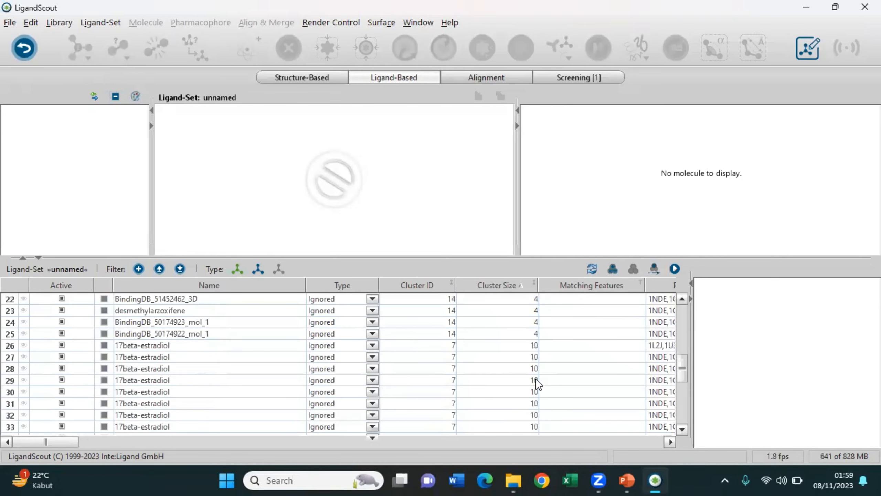
left_click(370, 345)
left_click(368, 357)
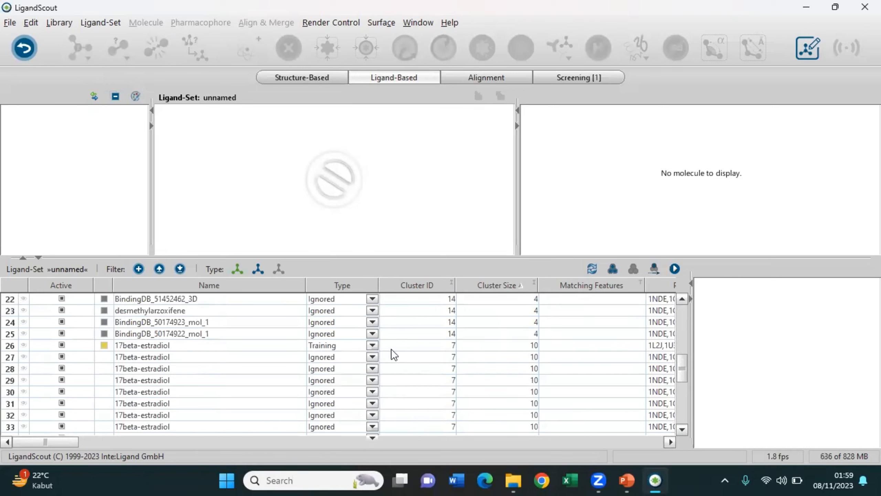
scroll(535, 367, "down", 4)
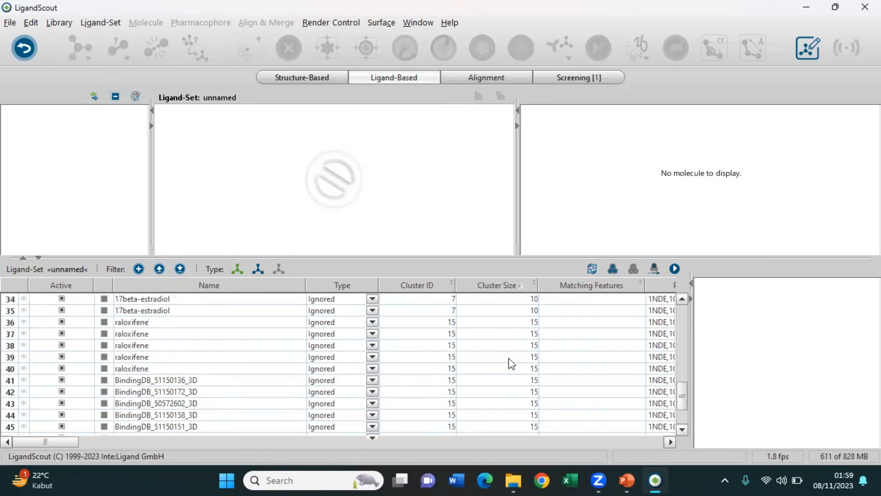
left_click(360, 323)
left_click(369, 333)
scroll(207, 333, "up", 4)
scroll(207, 333, "up", 7)
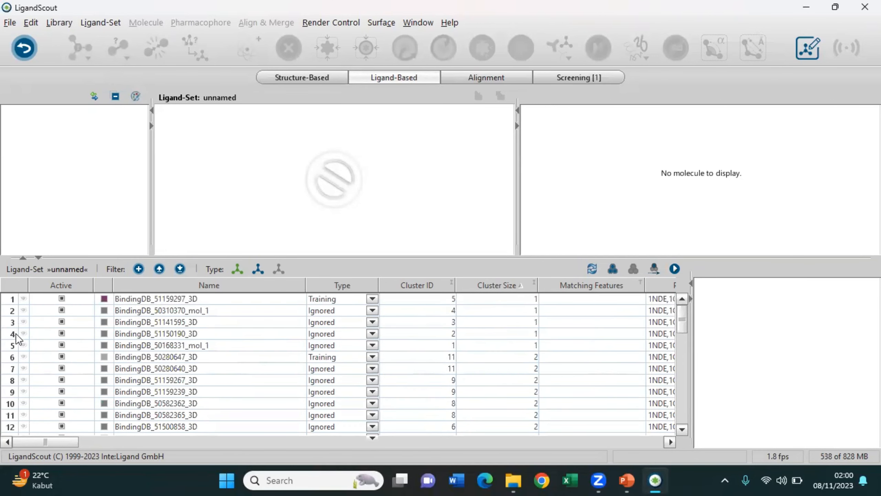
Select all ligands and create merged feature pharmacophores named Model, with pharmacophore fit and atom overlap scoring and at most 10 results
left_click(23, 298)
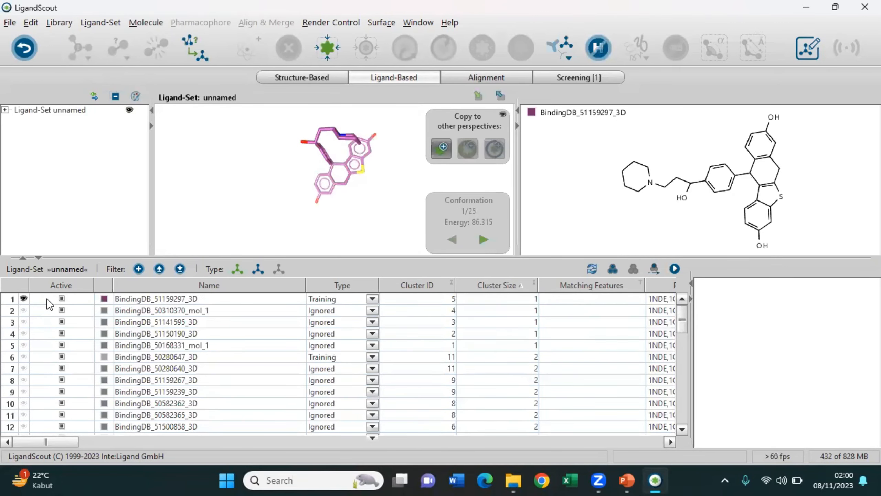
key("ctrl+a")
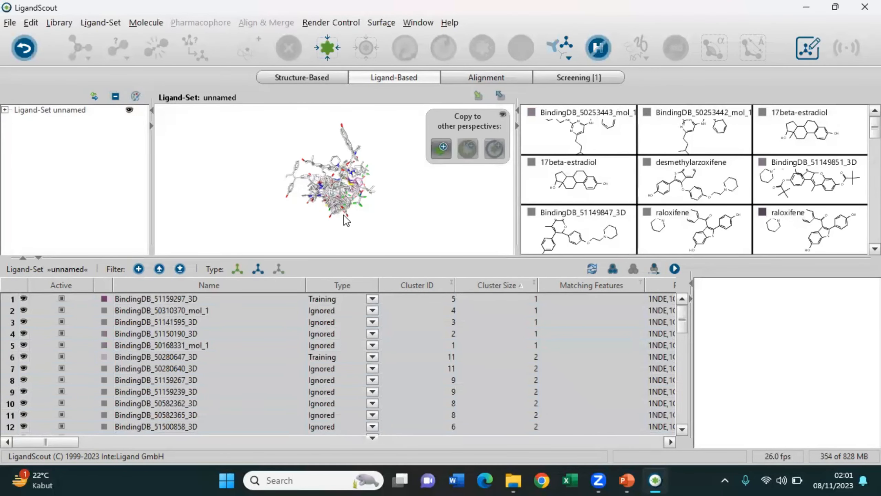
left_click(675, 268)
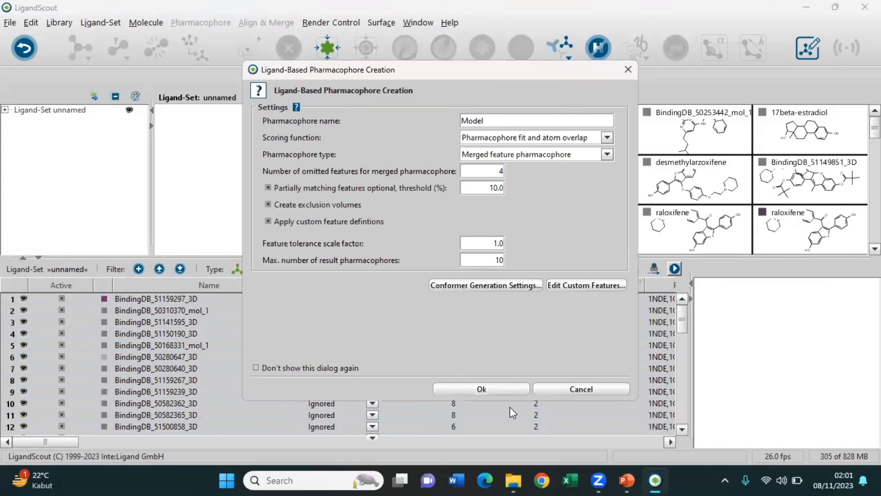
left_click(510, 390)
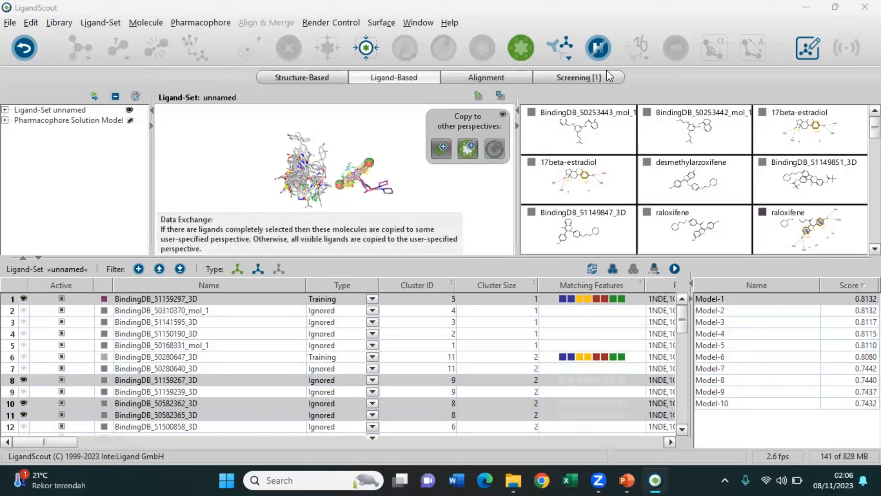
Copy the Model-1 pharmacophore to the Screening Perspective
left_click(747, 300)
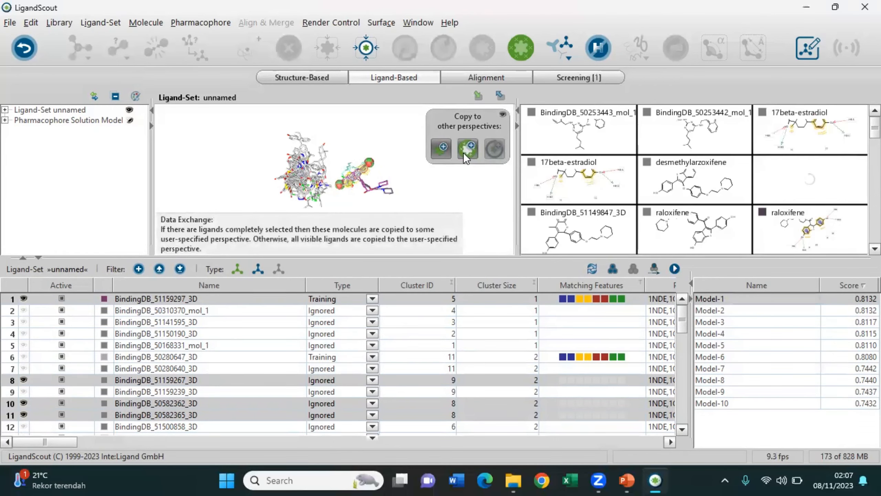
left_click(465, 148)
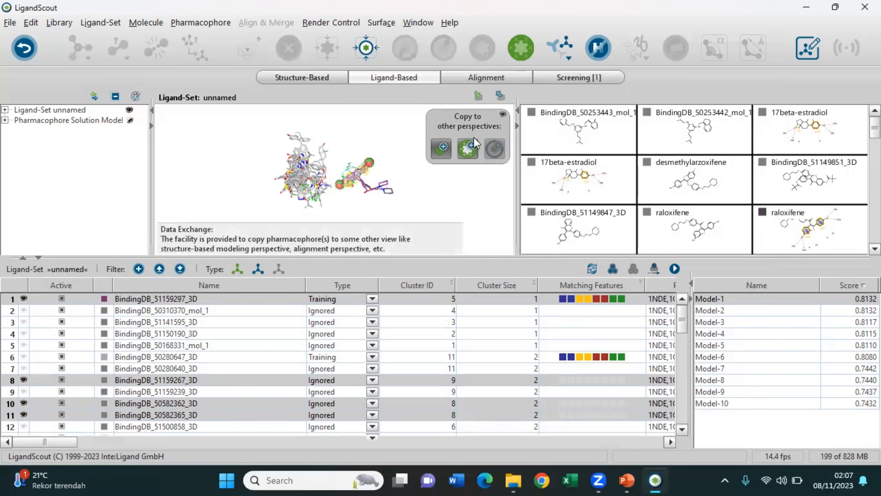
left_click(471, 149)
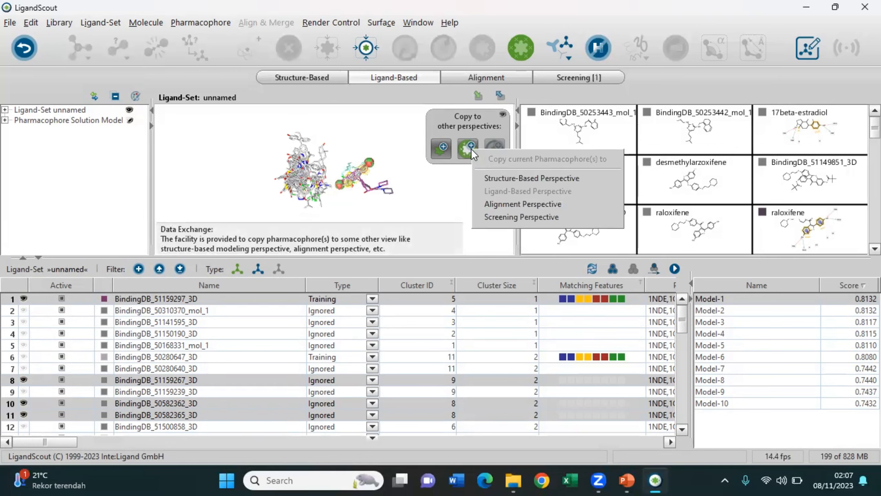
left_click(499, 218)
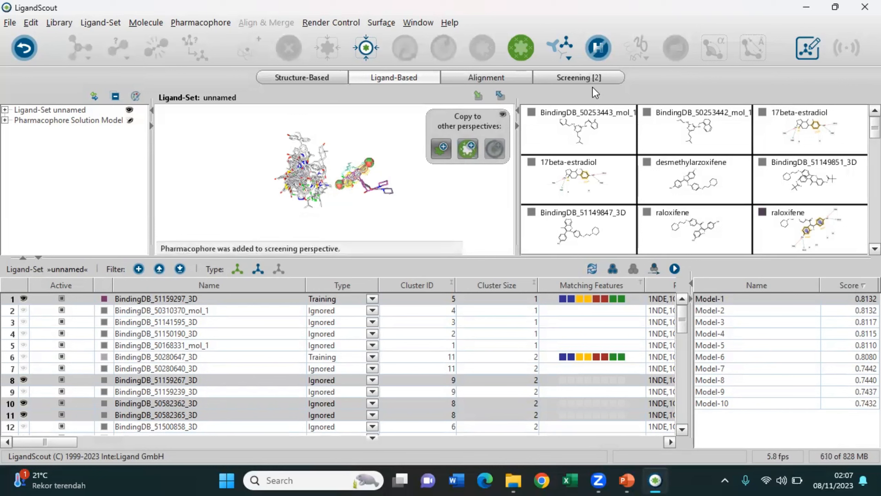
Add the remaining ligand-based models, from Model-2 to Model-10, to the Screening Perspective and open that perspective
left_click(707, 310)
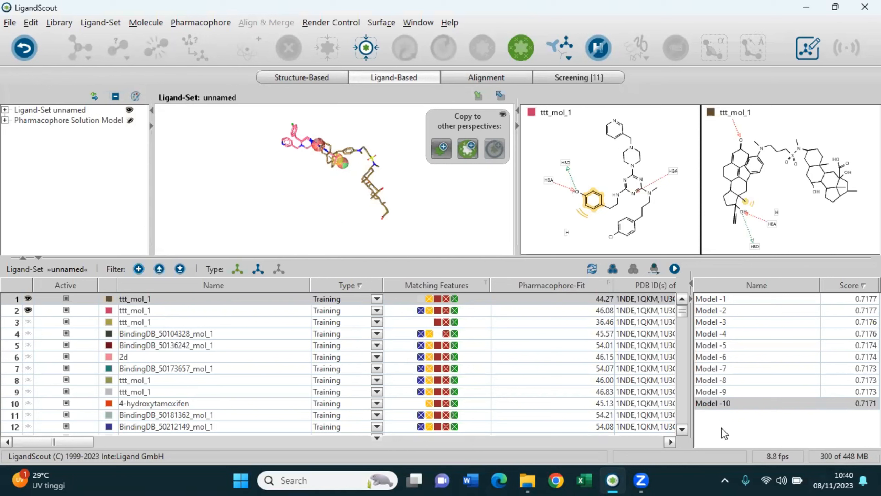
left_click(583, 78)
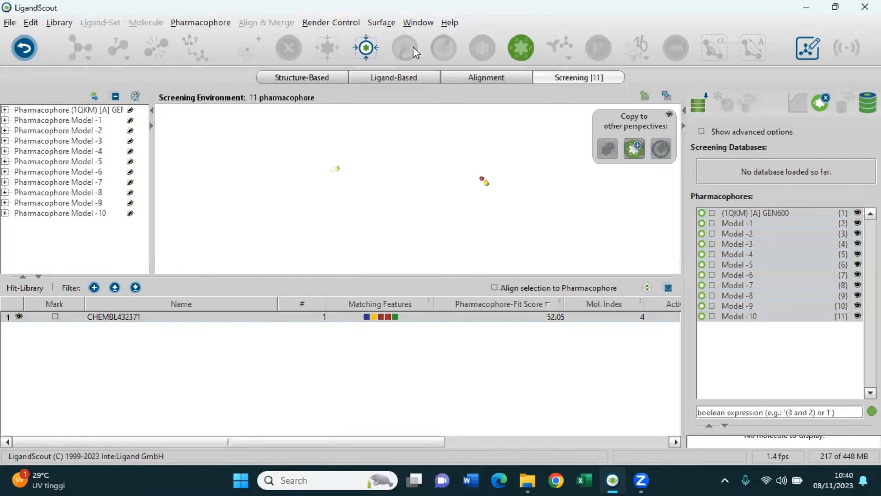
Open the Aktif50.mol2 file from the TUTORIAL FARMAKOFOR folder in the Ligand-Based Perspective
left_click(384, 77)
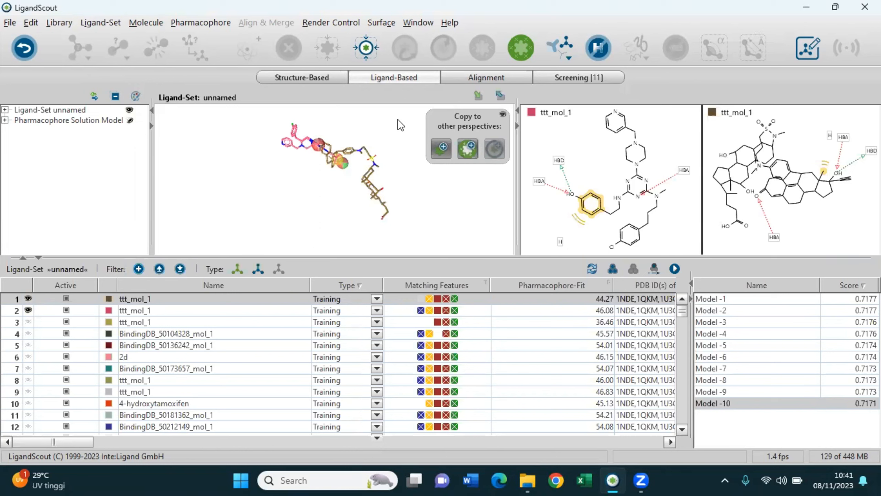
left_click(13, 23)
left_click(20, 40)
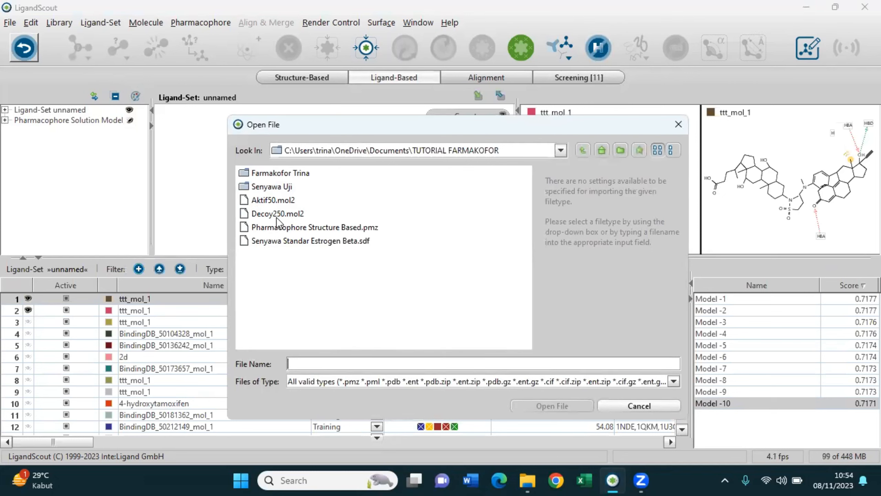
left_click(298, 199)
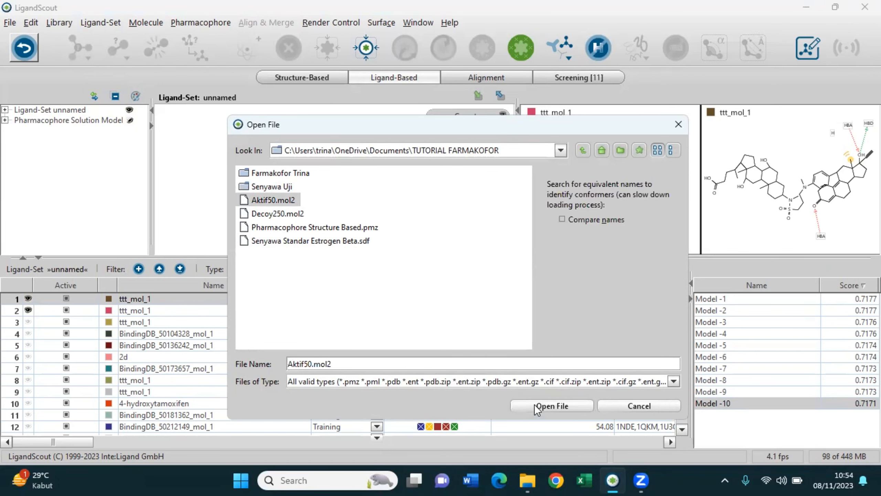
left_click(552, 406)
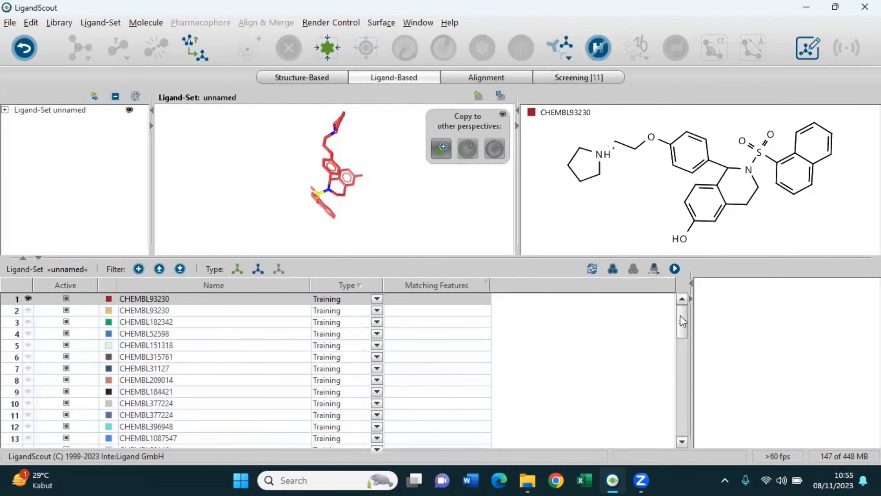
Look through the loaded active compounds and select the whole ligand set so every molecule is displayed
scroll(682, 328, "down", 7)
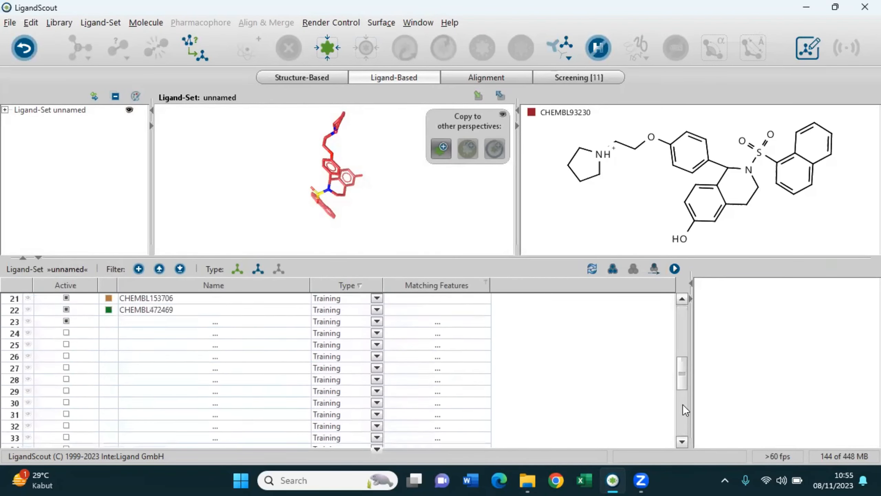
scroll(683, 404, "down", 6)
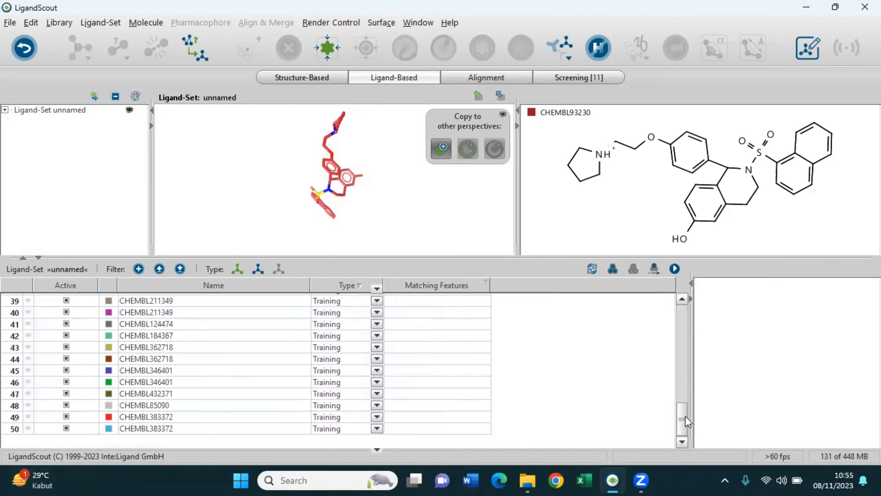
left_click_drag(677, 375, 679, 291)
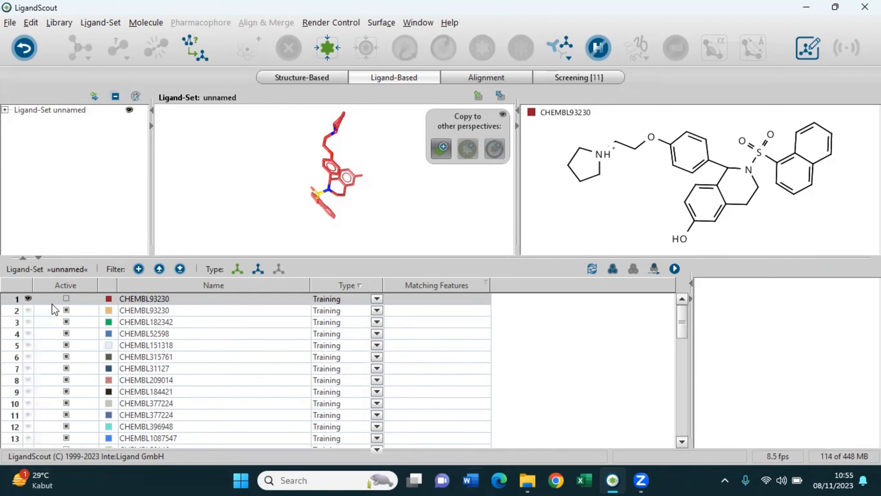
key("ctrl+a")
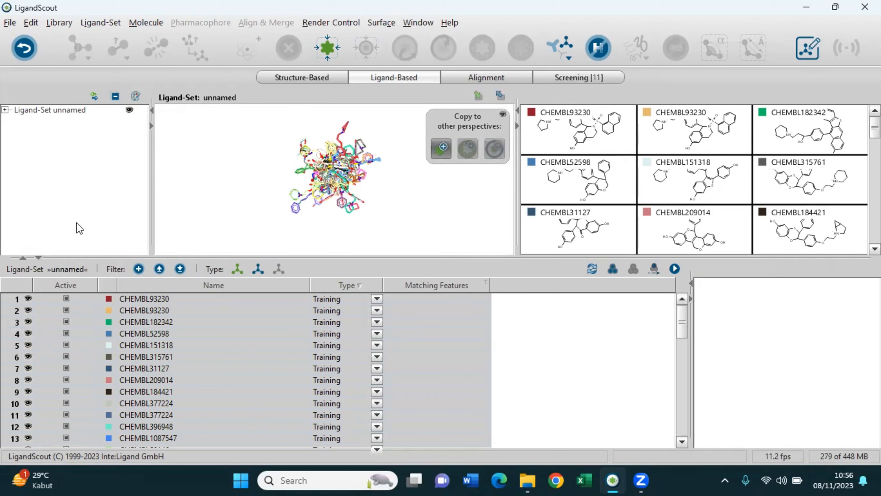
Save the visible molecules only as the screening database Aktif50.ldb, generating conformers with iCon Fast
left_click(10, 23)
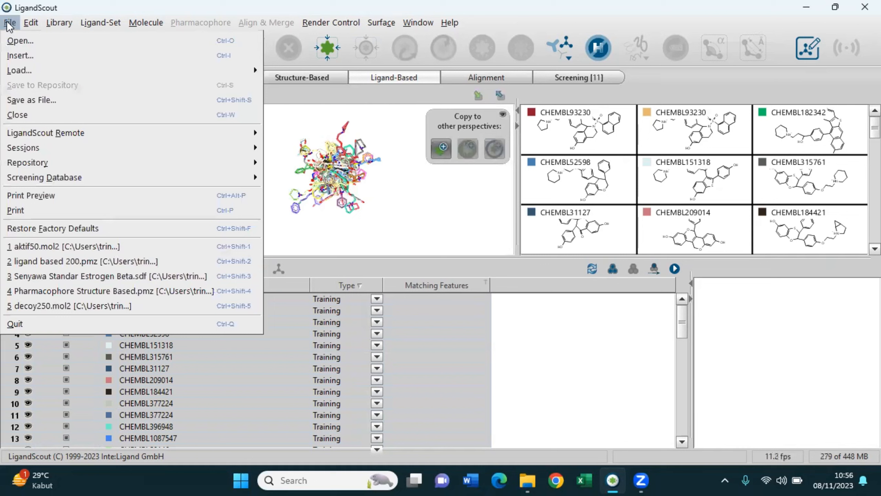
left_click(49, 100)
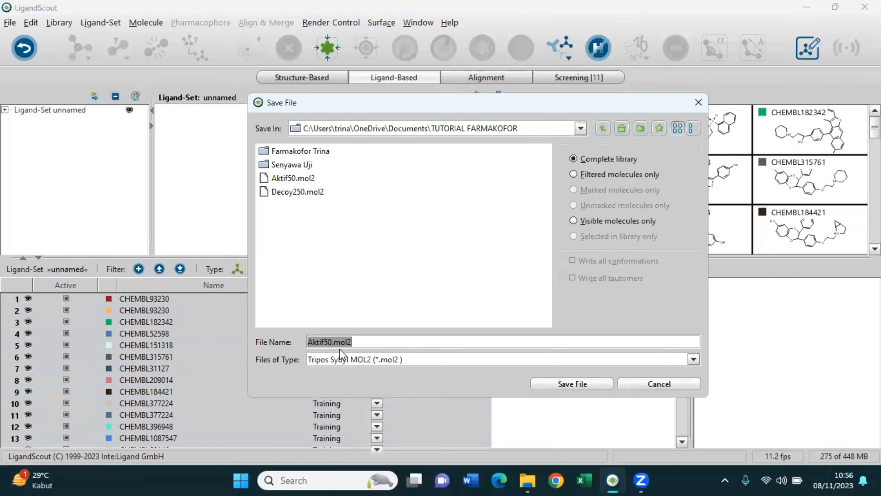
left_click(354, 342)
key("BackSpace")
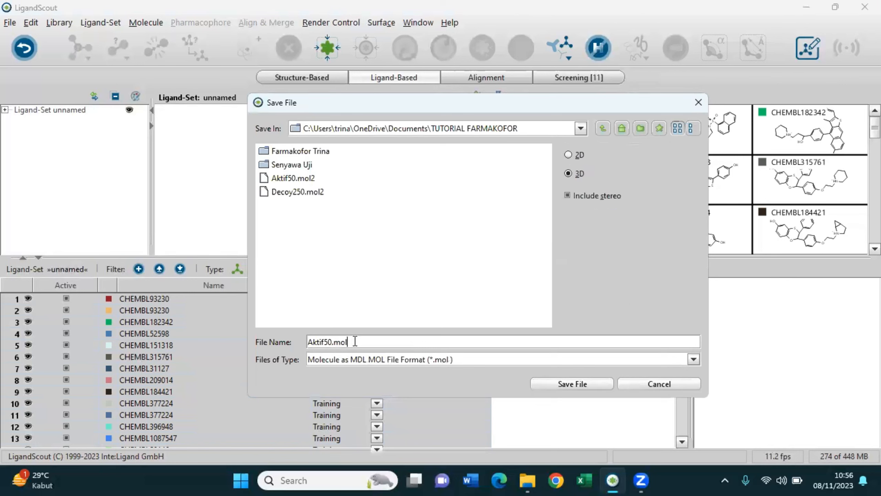
key("BackSpace")
key("BackSpace")
key("BackSpace")
type("ld")
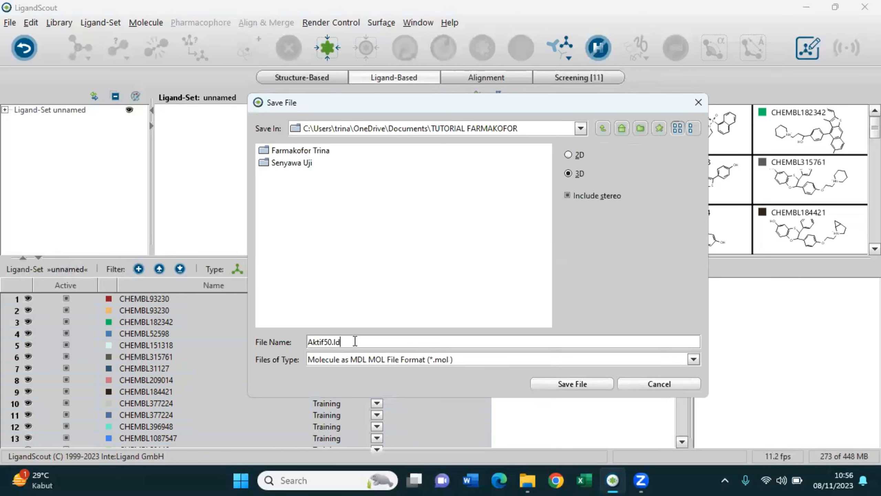
type("b")
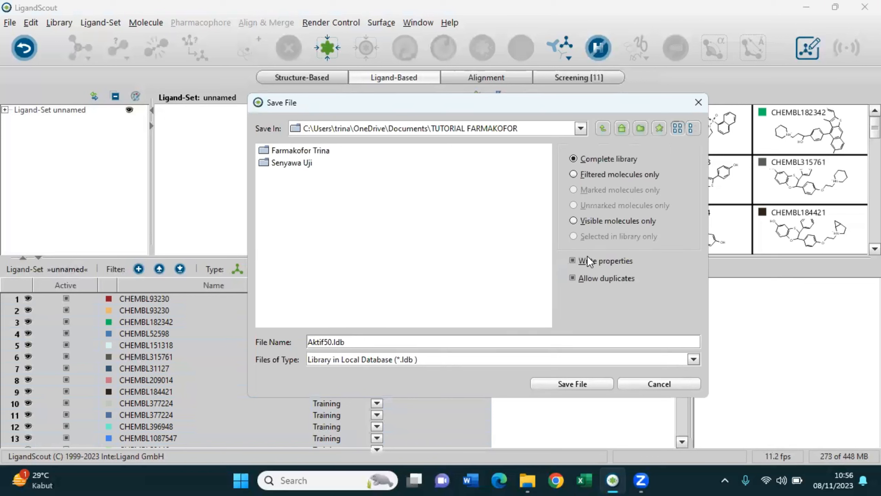
left_click(573, 221)
left_click(573, 384)
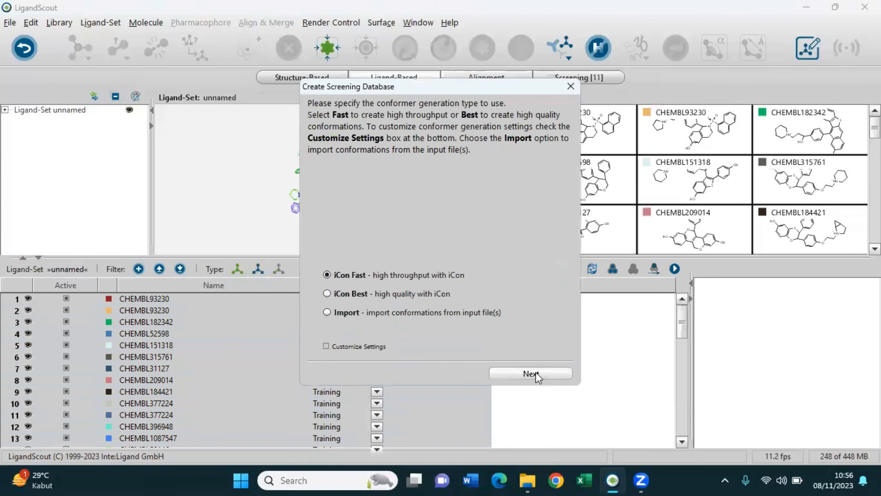
left_click(536, 373)
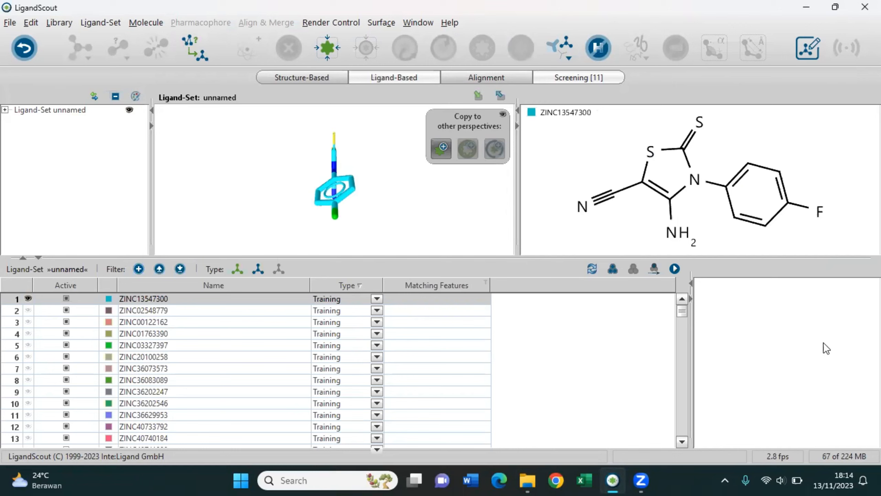
Load Aktif50.ldb as a screening database in the Screening Perspective
left_click(572, 77)
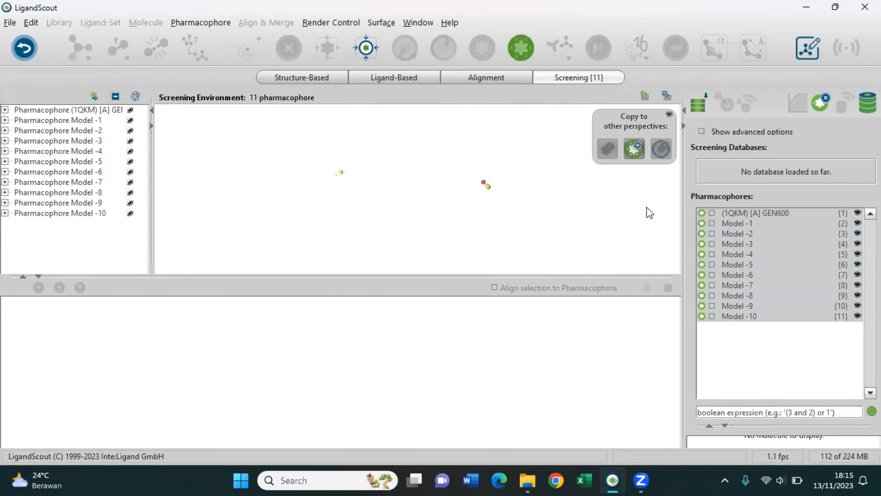
left_click(702, 105)
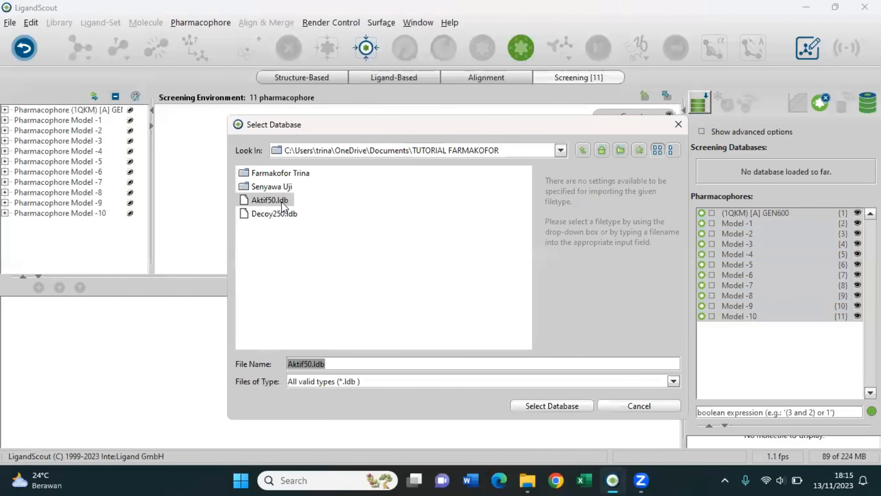
left_click(522, 402)
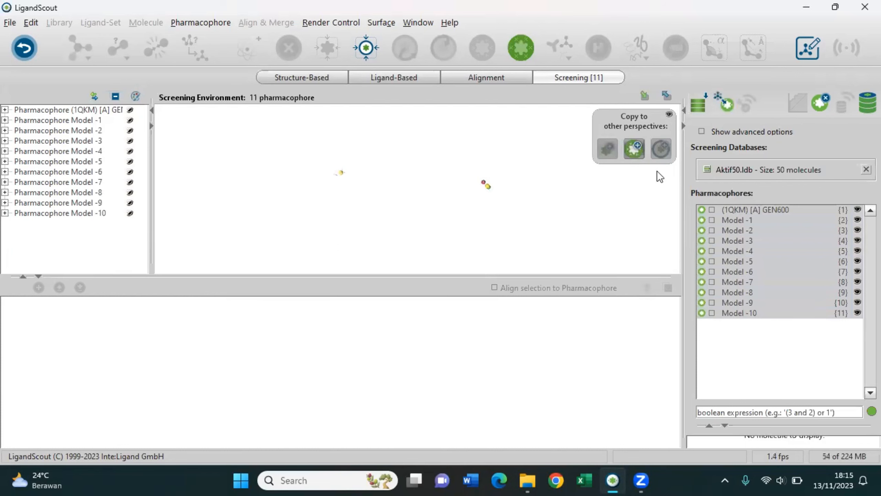
Add Decoy250.ldb to the screening databases and mark it as the decoy set
left_click(696, 109)
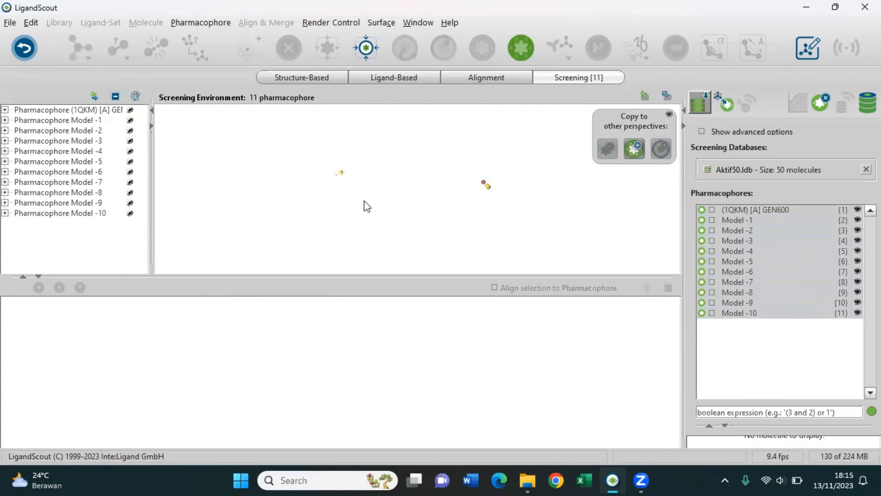
left_click(275, 213)
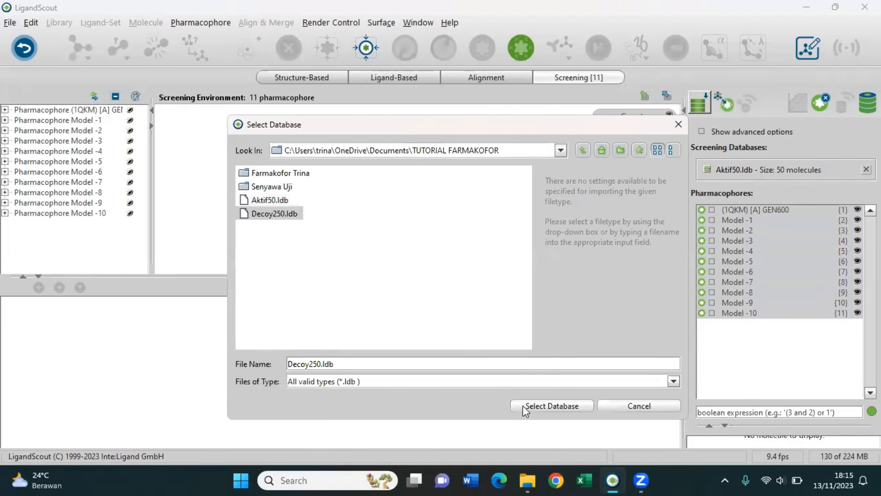
left_click(523, 406)
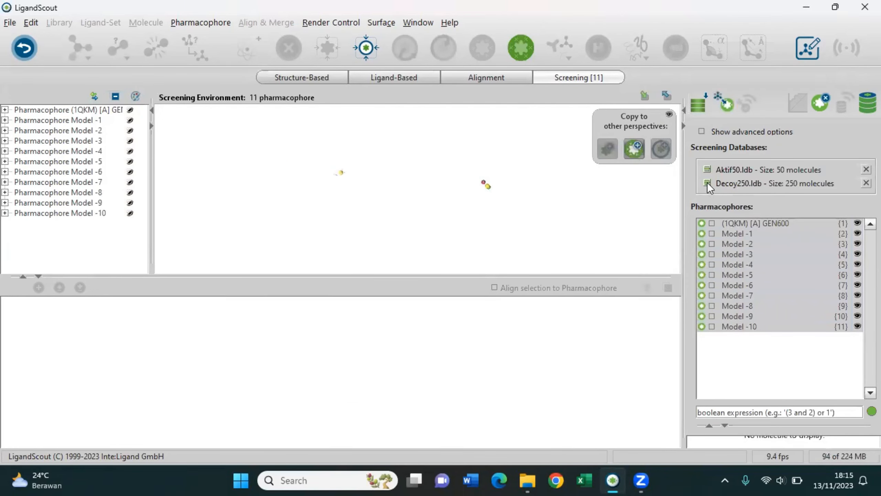
left_click(708, 183)
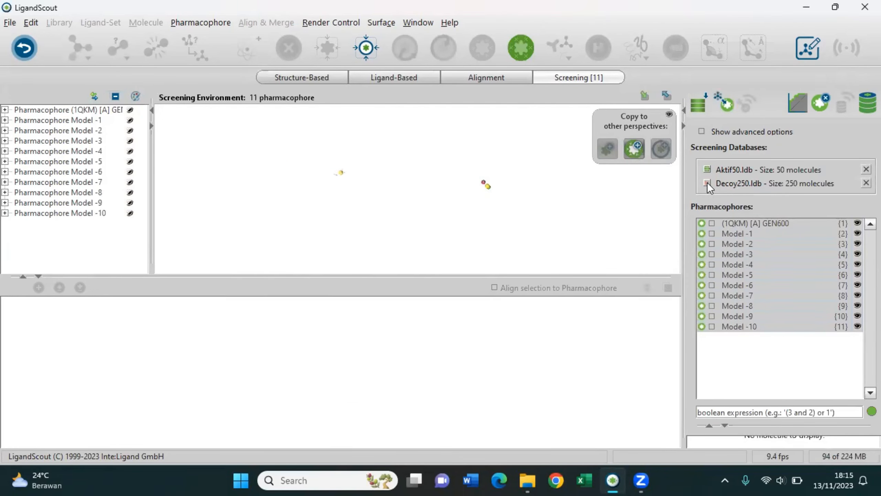
Screen both databases against the pharmacophores and show the ROC curve in a separate, taller window
left_click(721, 99)
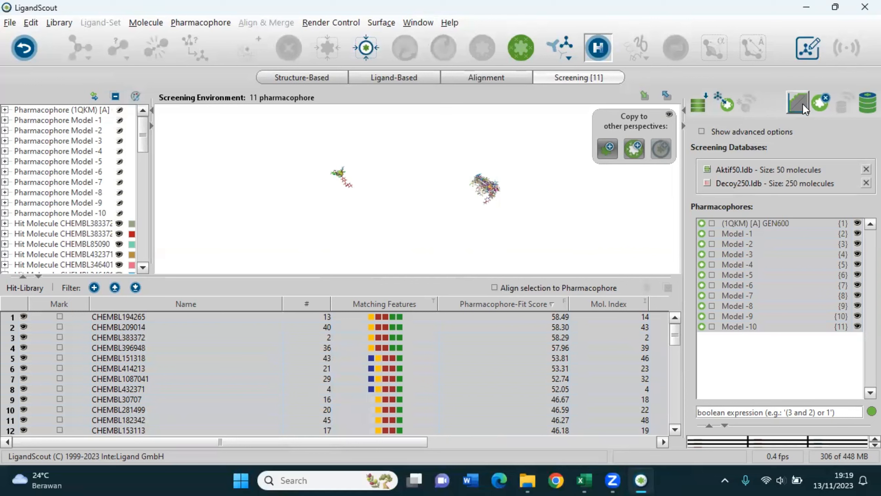
left_click(794, 100)
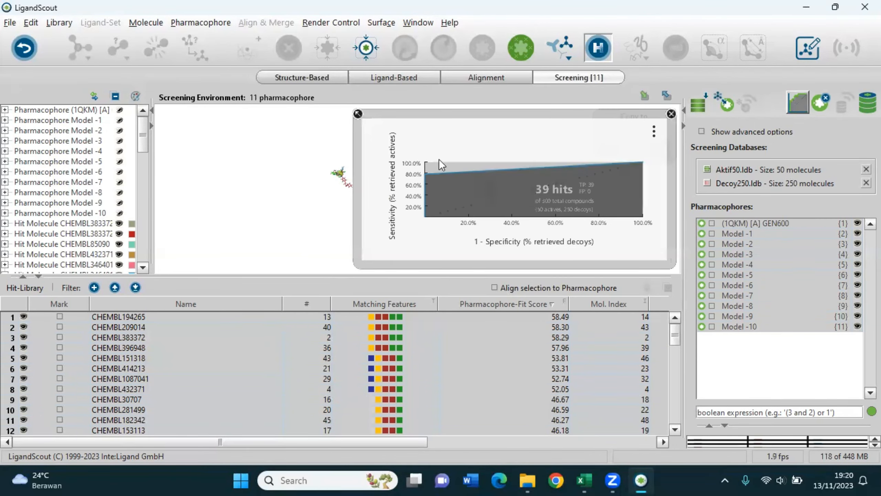
left_click(358, 114)
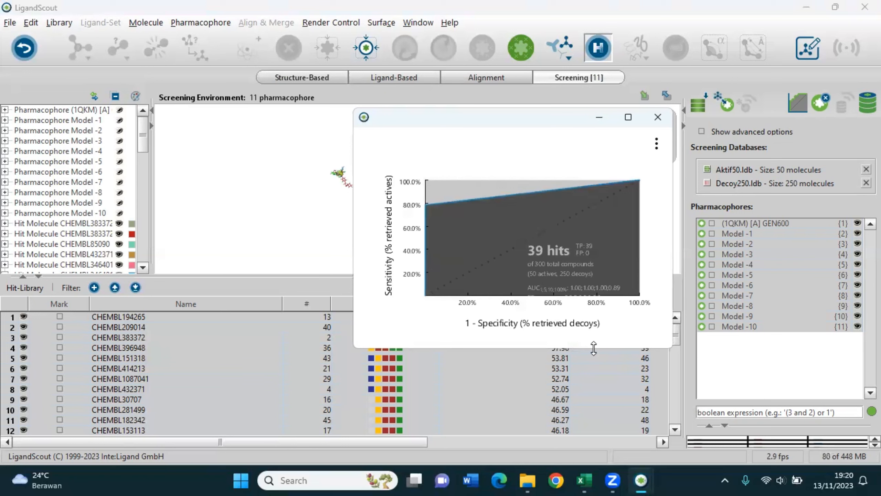
left_click_drag(594, 348, 585, 382)
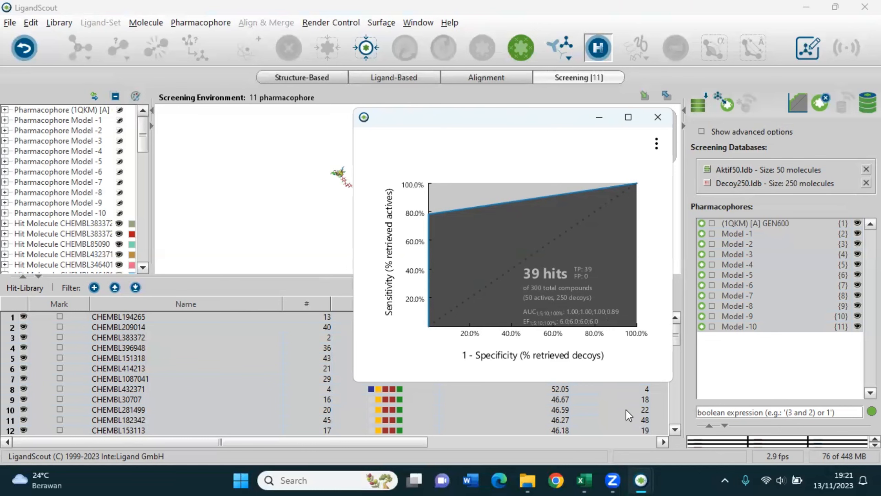
Switch to GH Score.xlsx in Excel, place it side by side with LigandScout, and resize the ROC curve window to be readable beside it
mouse_move(584, 480)
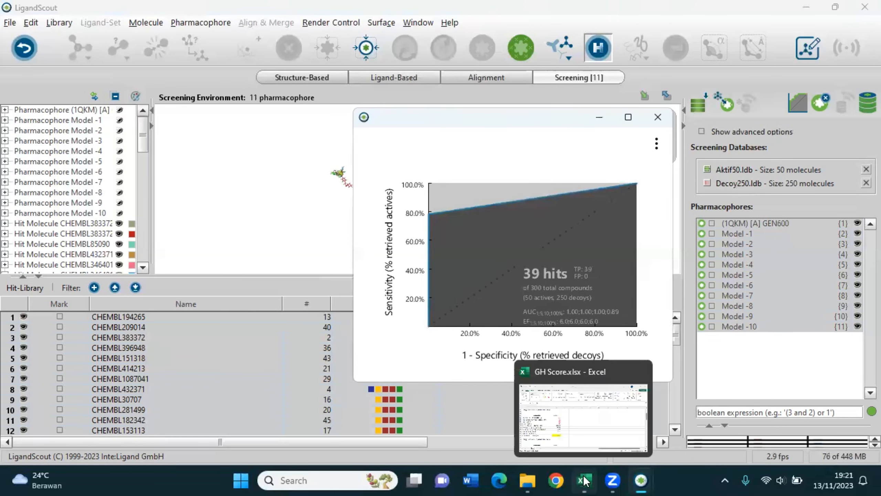
left_click(586, 427)
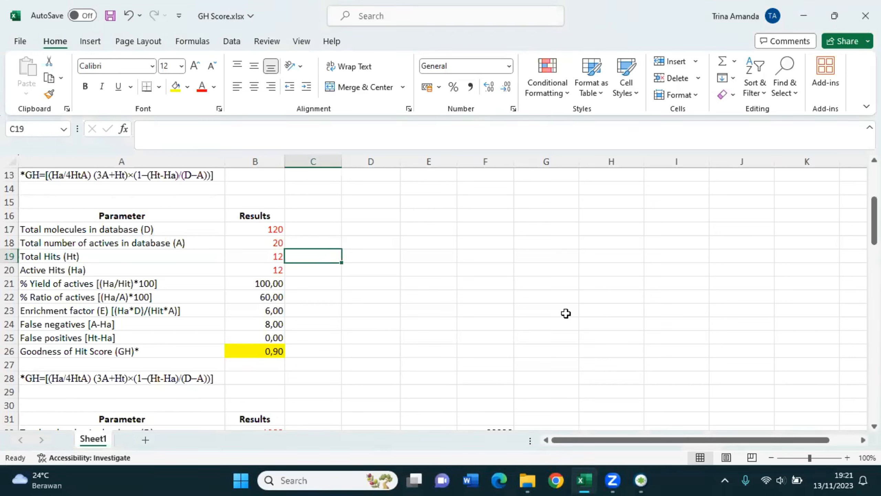
key("super+Right")
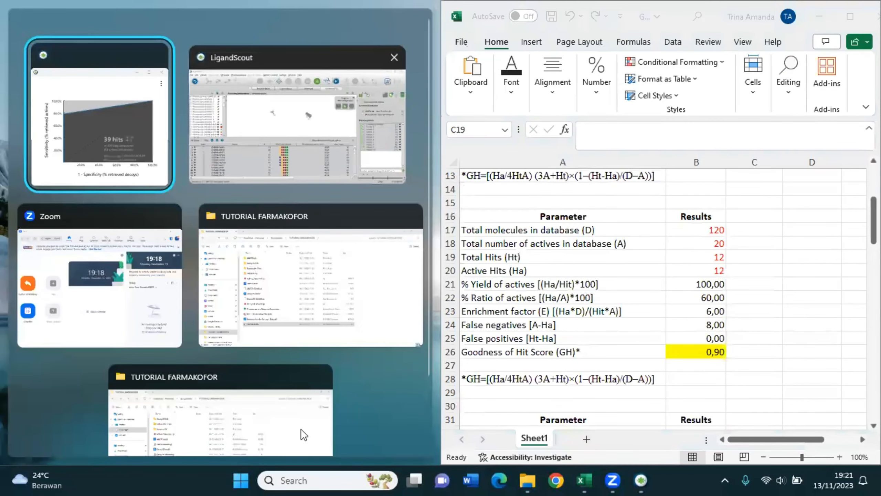
left_click(298, 118)
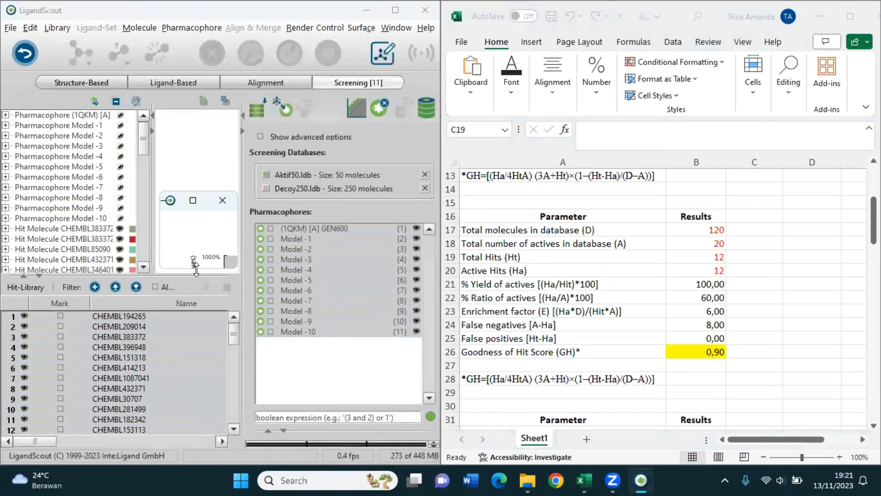
left_click_drag(196, 269, 196, 366)
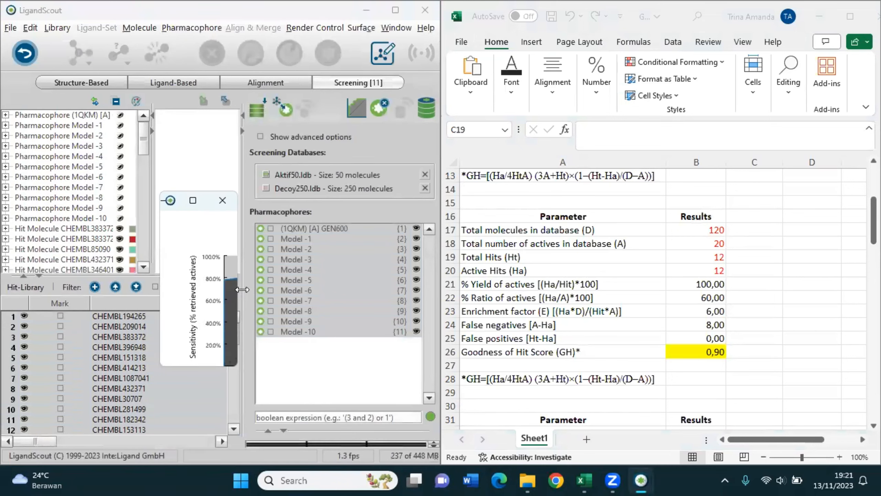
left_click_drag(241, 290, 423, 289)
left_click_drag(301, 201, 207, 124)
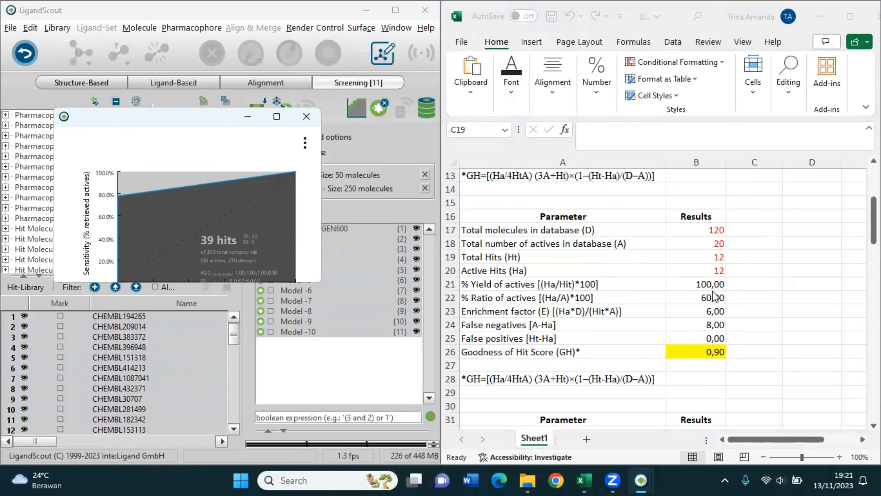
In the table starting at row 16, set Total molecules in database (D) to 300 and Total number of actives (A) to 50
left_click(705, 237)
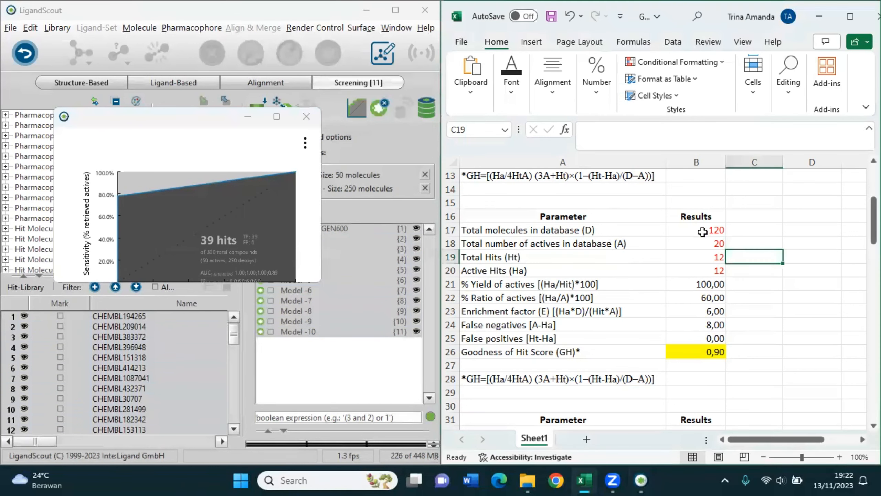
left_click(703, 231)
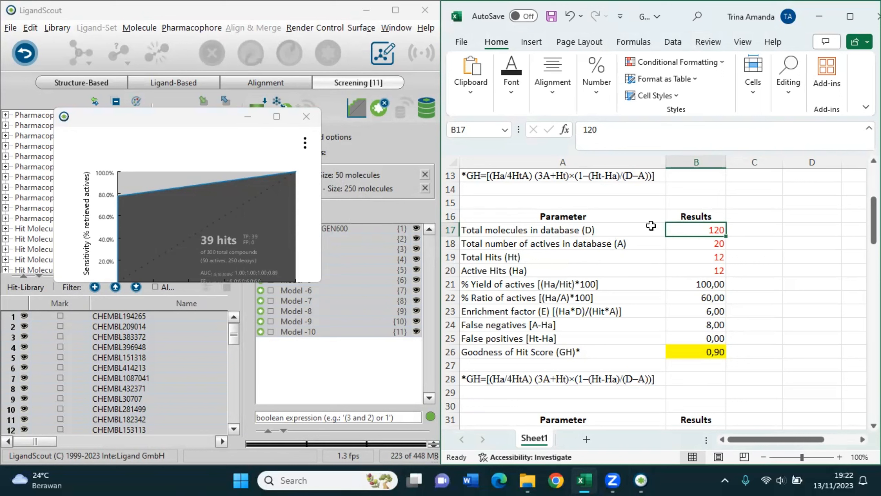
type("300")
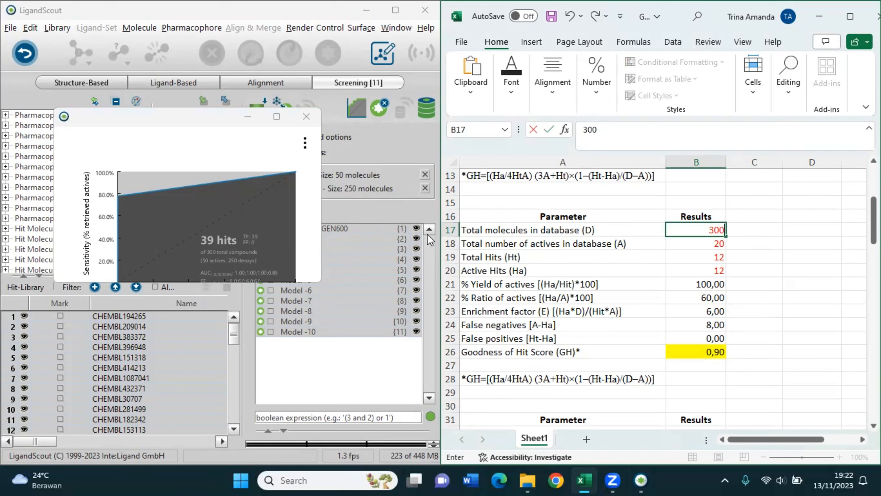
left_click(303, 213)
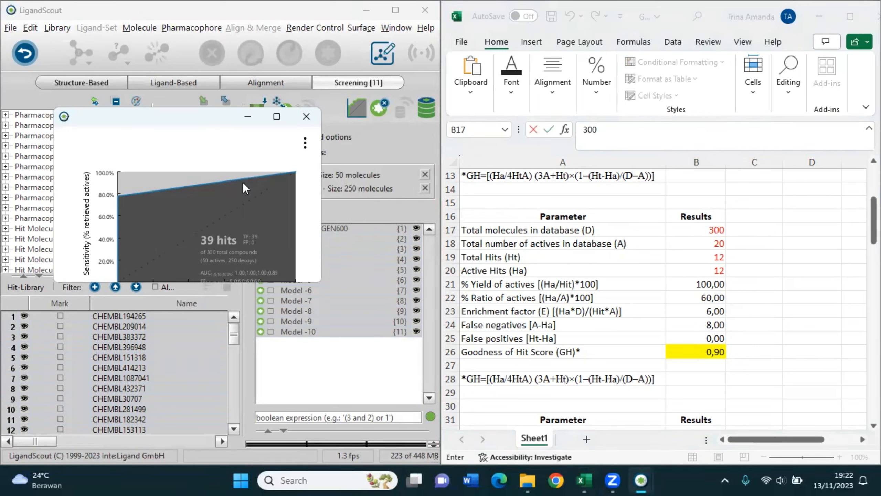
left_click(708, 241)
double_click(711, 243)
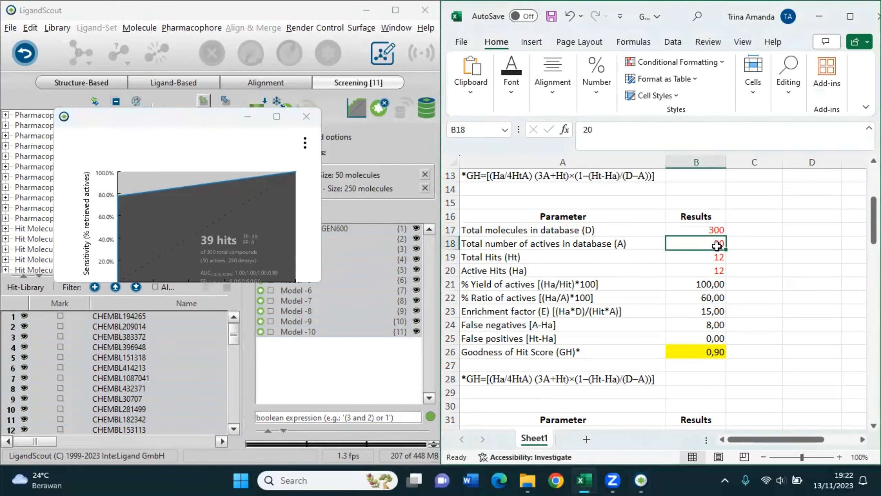
key("BackSpace")
key("BackSpace")
type("50")
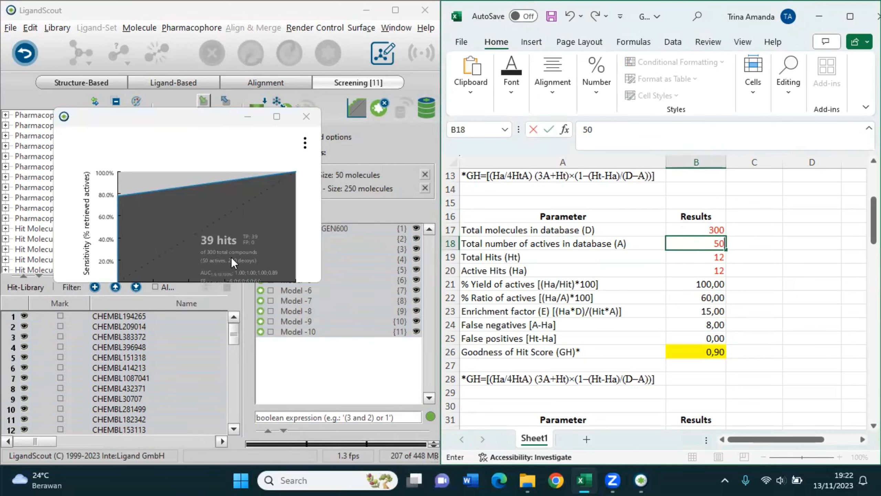
Set both Total Hits (Ht) and Active Hits (Ha) to 39 in the same table, and select its Goodness of Hit Score cell
left_click(716, 259)
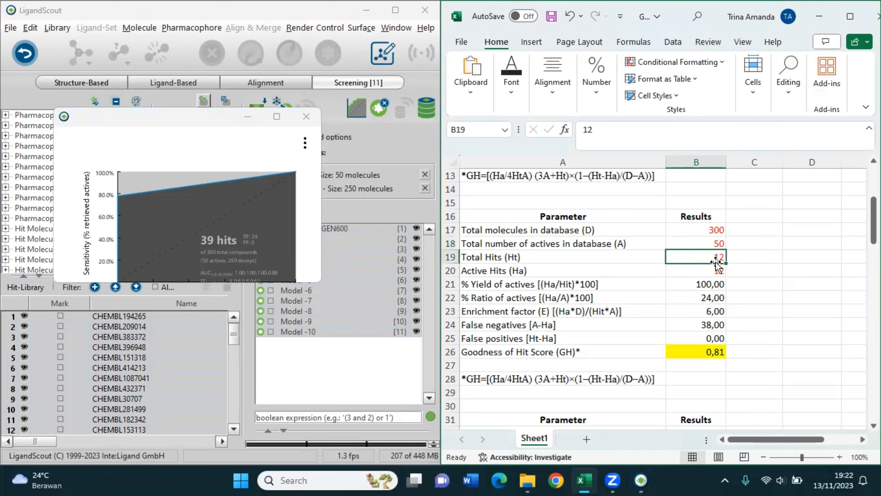
type("39")
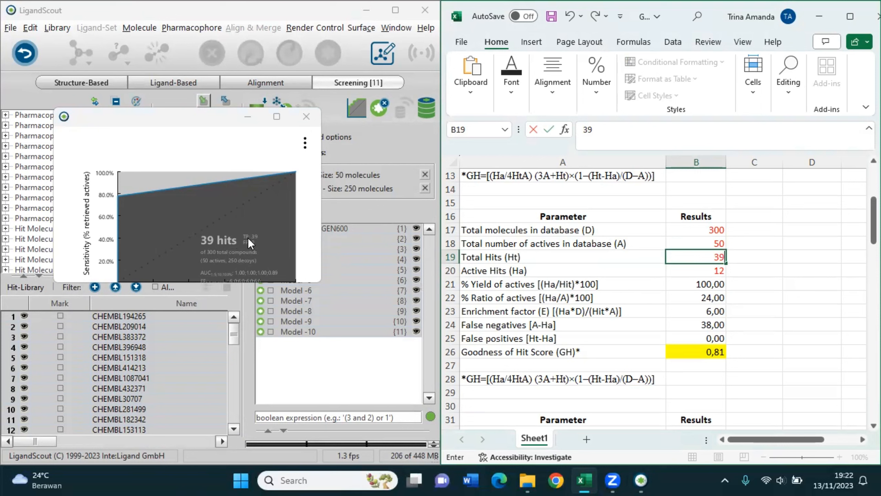
left_click(719, 275)
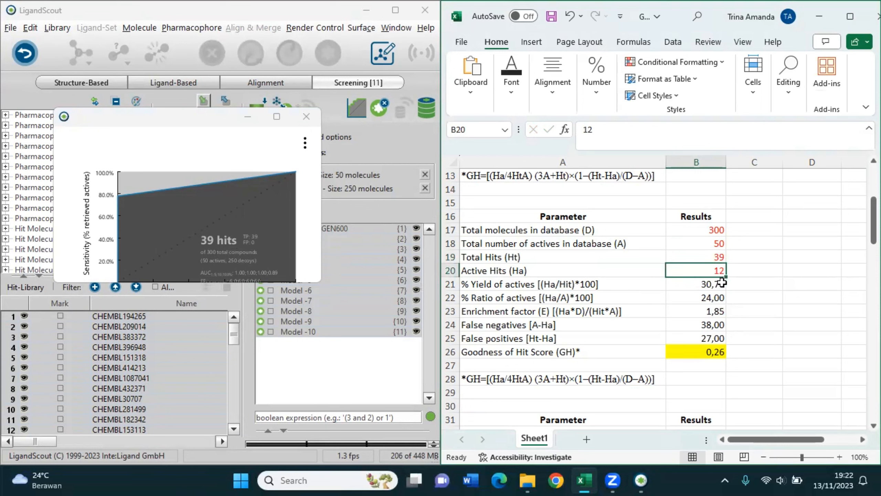
type("339")
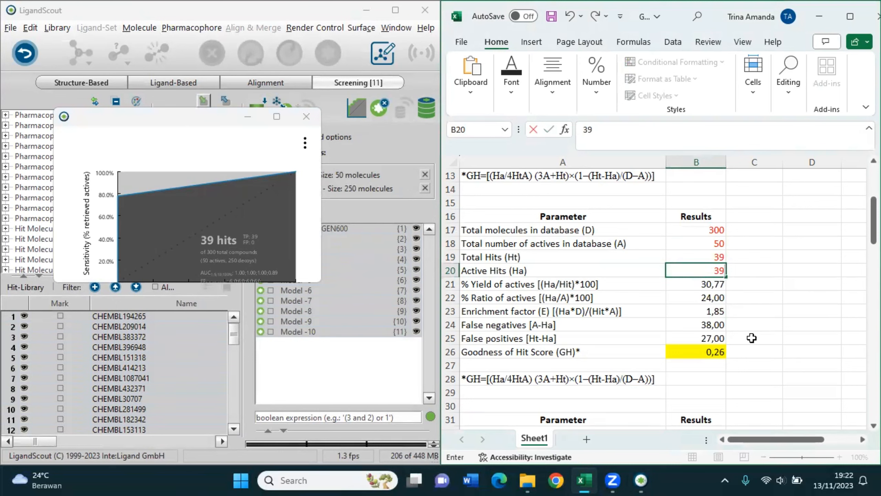
key("Return")
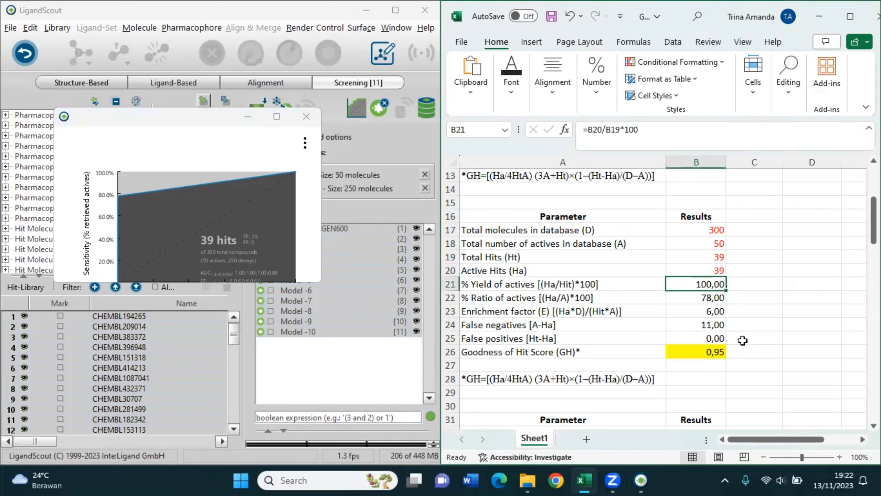
left_click(709, 363)
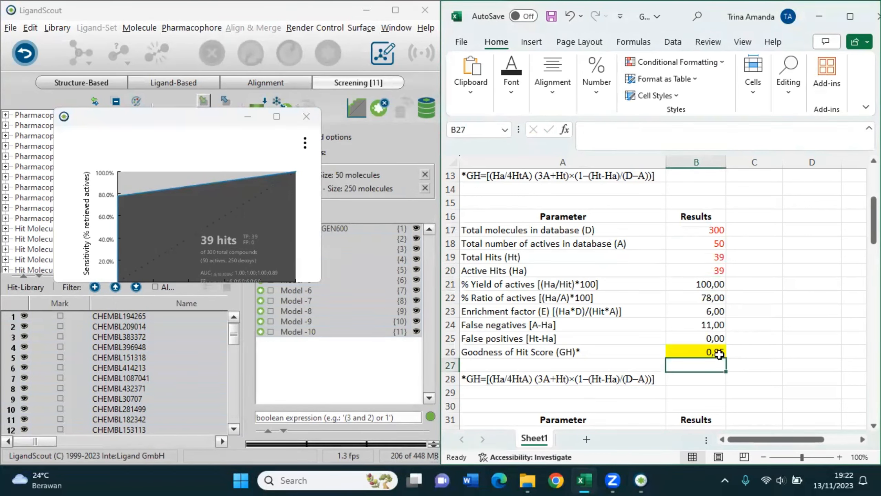
left_click(711, 353)
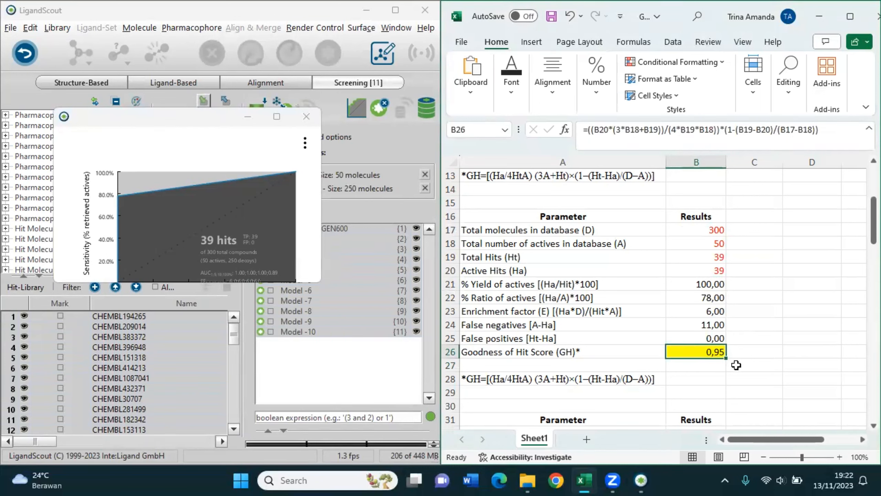